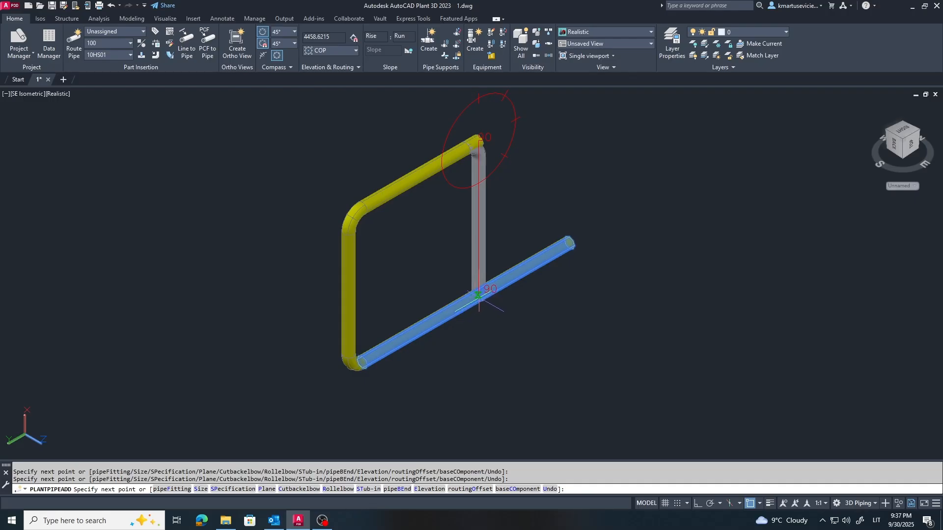
Complete the pipe loop by connecting its vertical branch to the lower pipe run.
{"action": "left_click", "coordinate": [475, 299]}
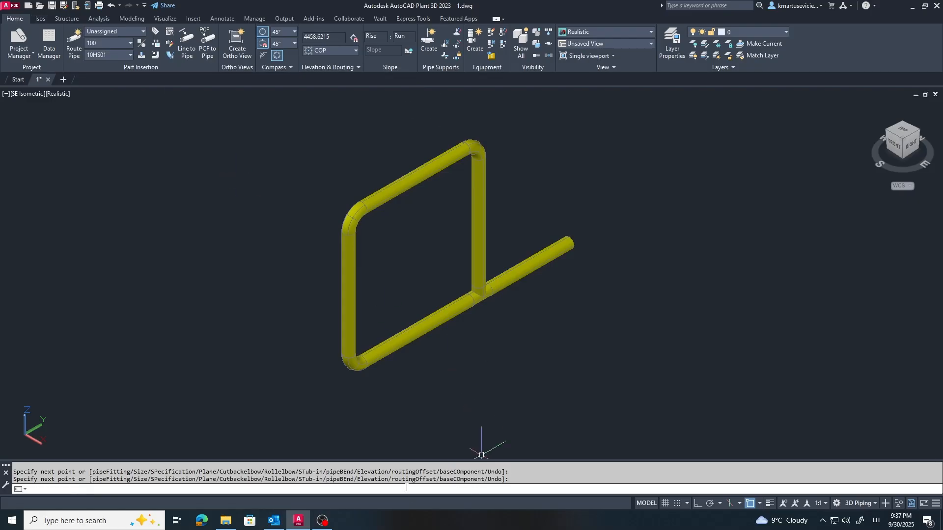
Place two Clamp pipe supports on the lower pipe run, one on each side of the branch tee.
{"action": "type", "text": "OOLpa"}
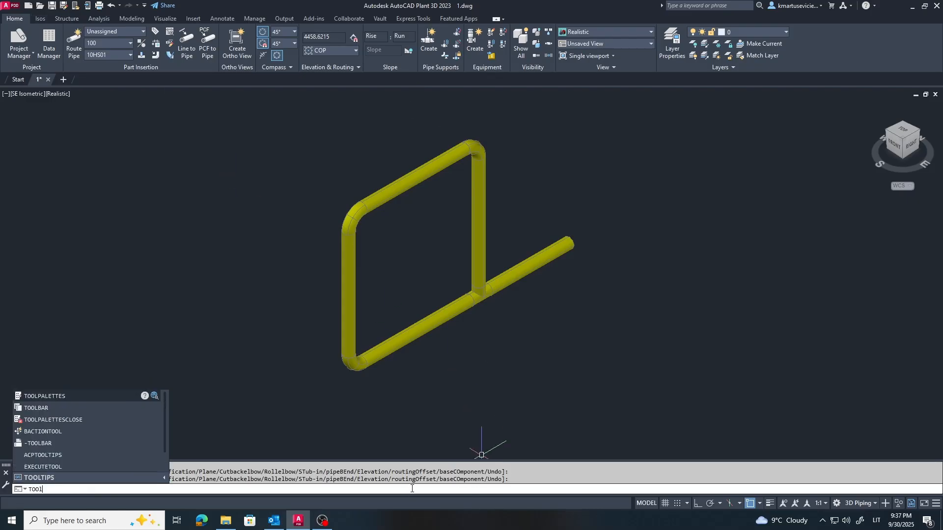
{"action": "key", "text": "Return"}
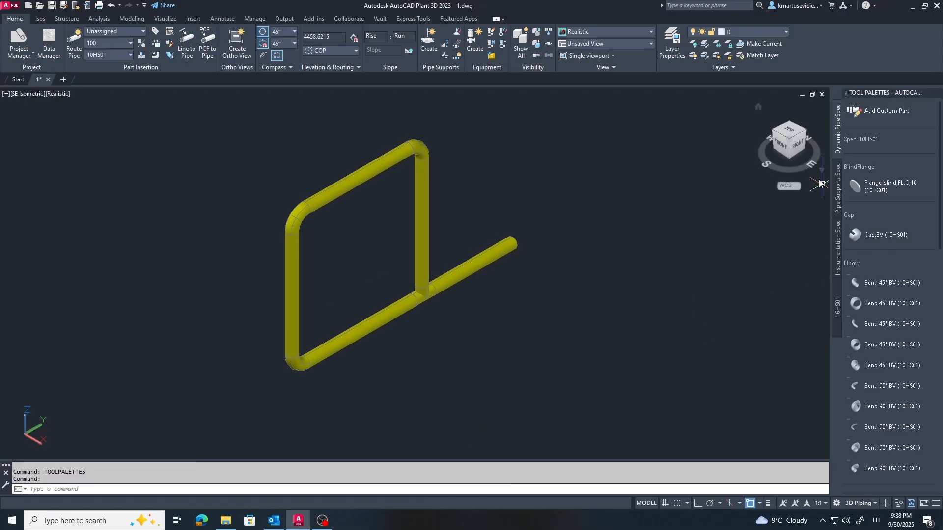
{"action": "left_click", "coordinate": [840, 195]}
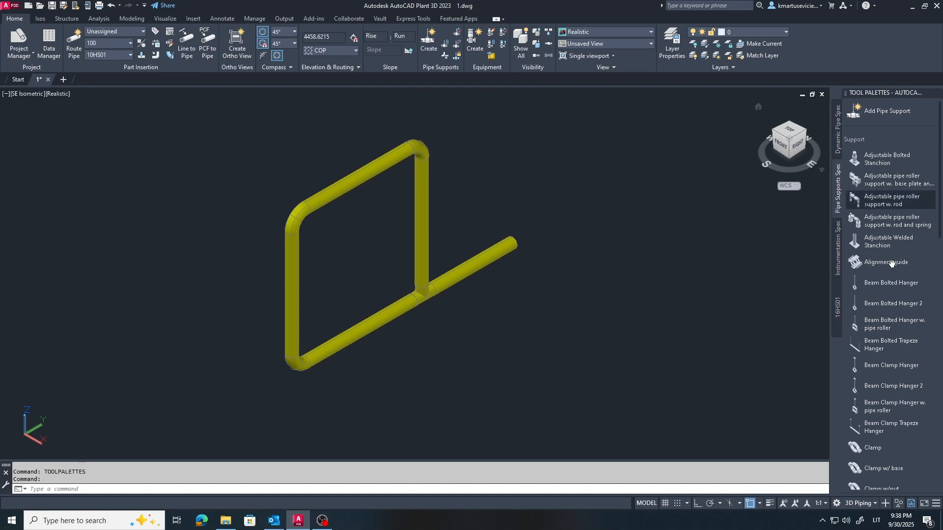
{"action": "left_click", "coordinate": [873, 449]}
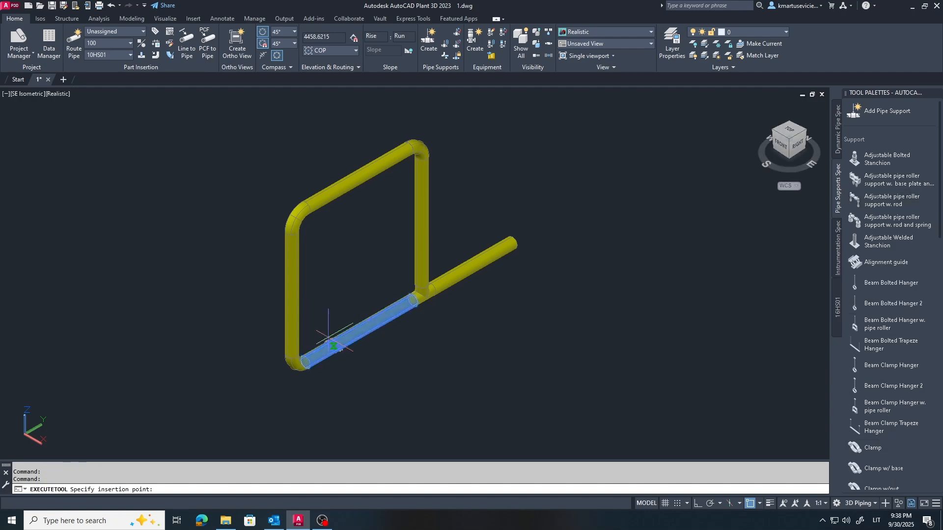
{"action": "left_click", "coordinate": [477, 264]}
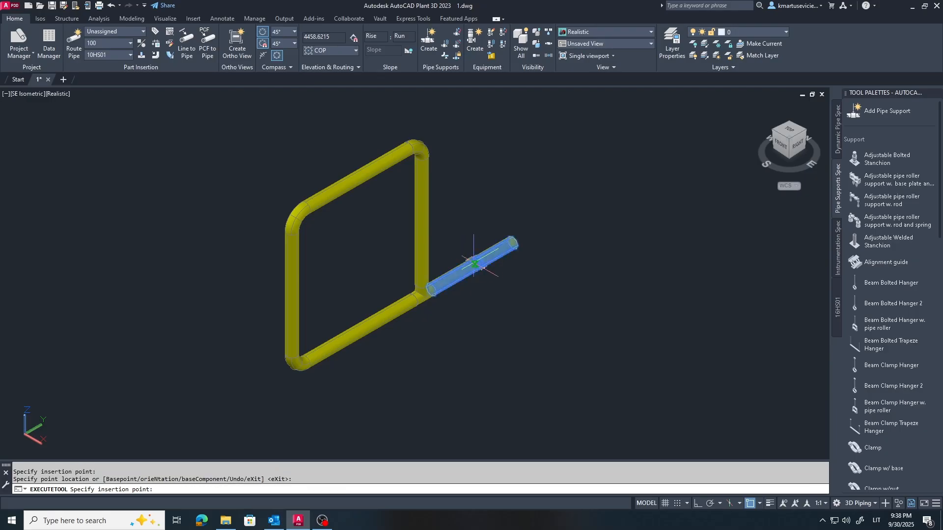
{"action": "left_click", "coordinate": [363, 328]}
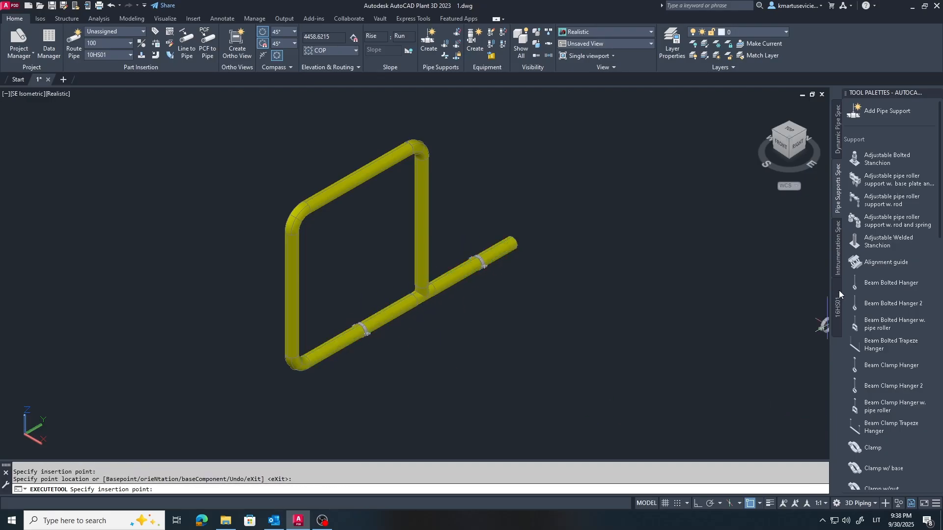
Insert a Shut-off butterfly valve,WF,C,10 (10HS01) in the middle of the upper pipe and fix its rotation.
{"action": "left_click", "coordinate": [836, 269]}
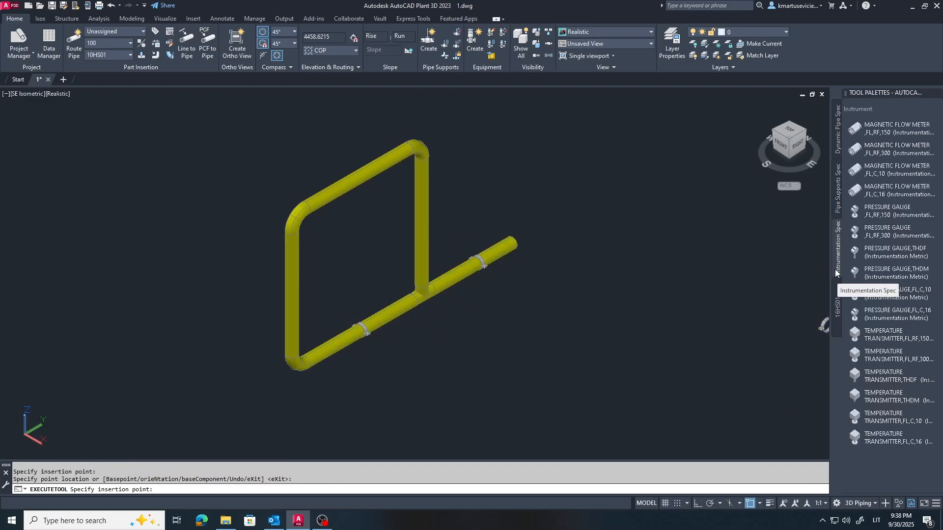
{"action": "left_click", "coordinate": [836, 153]}
{"action": "scroll", "coordinate": [894, 302], "scroll_direction": "down", "scroll_amount": 10}
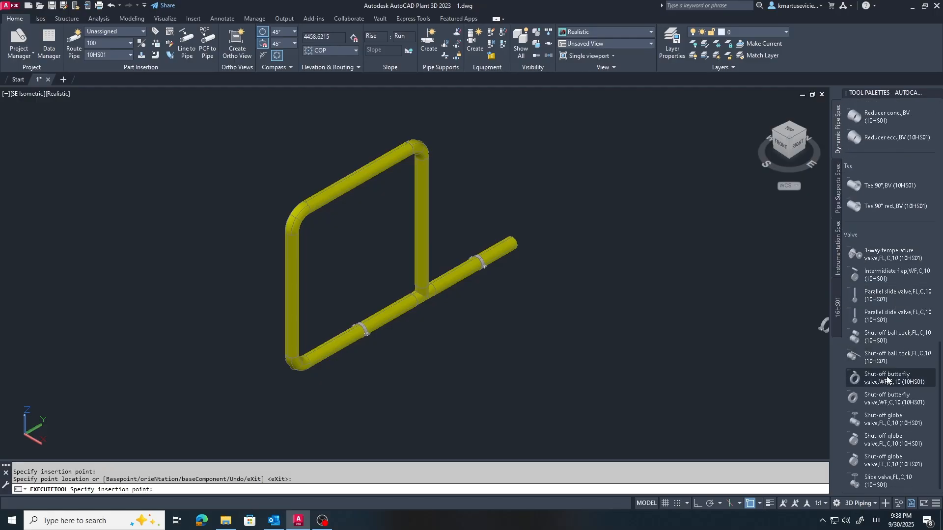
{"action": "left_click", "coordinate": [366, 174]}
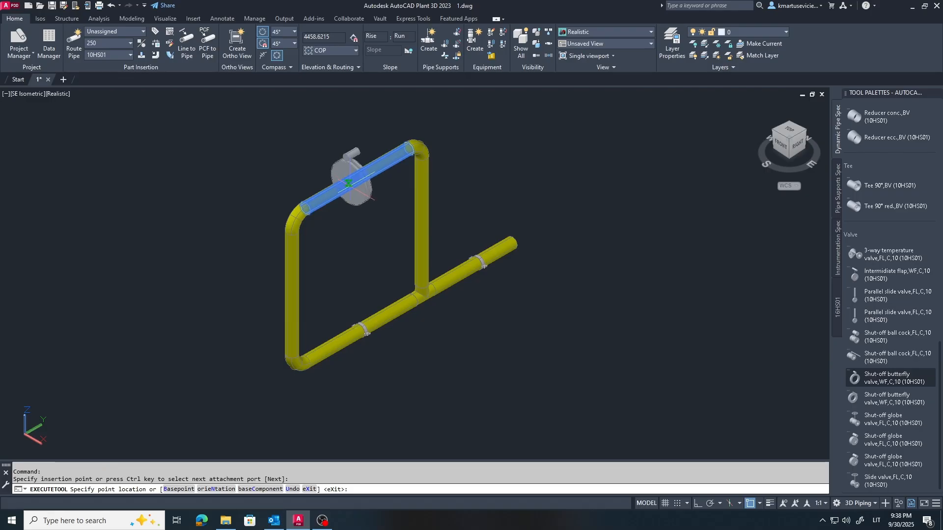
{"action": "left_click", "coordinate": [348, 183]}
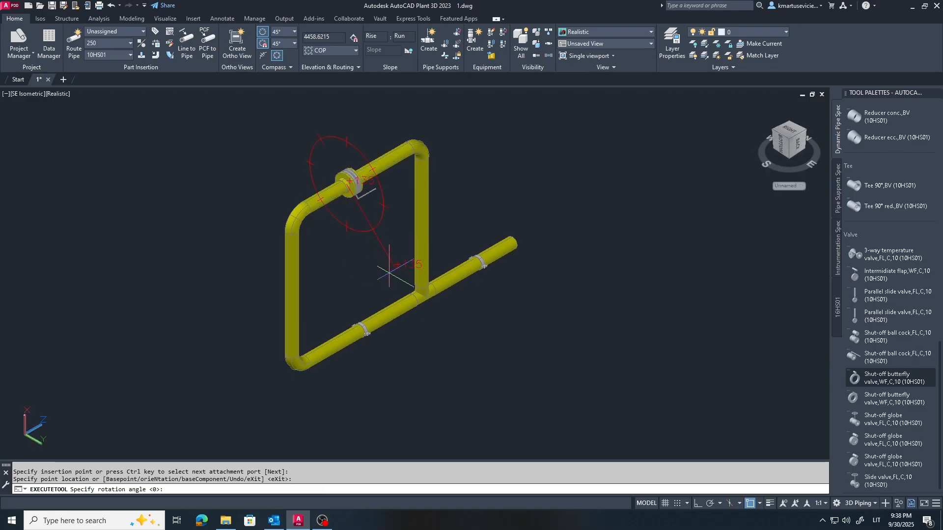
{"action": "left_click", "coordinate": [621, 212]}
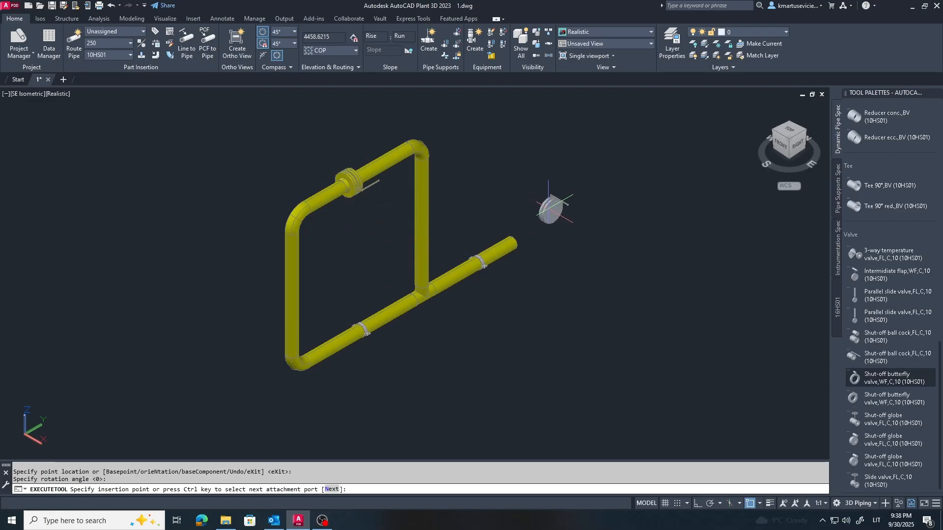
{"action": "key", "text": "Escape"}
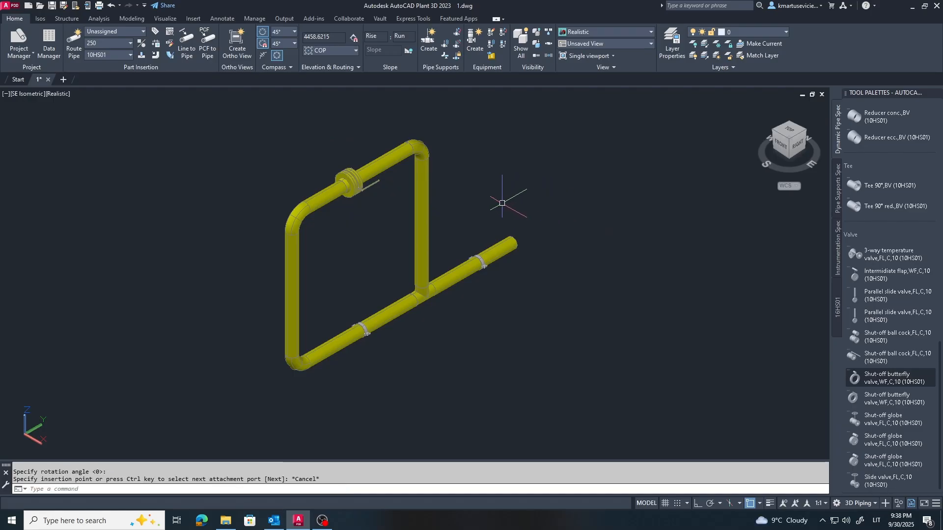
{"action": "left_click", "coordinate": [39, 19]}
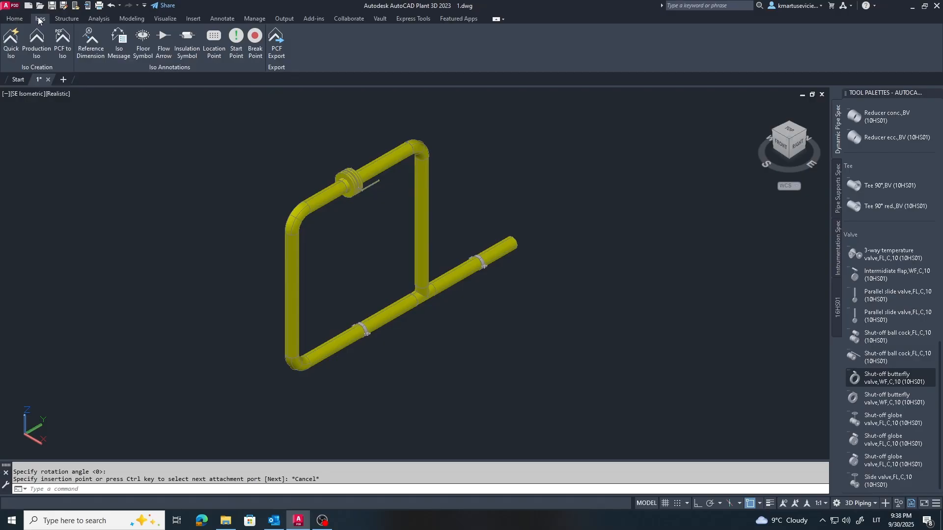
{"action": "left_click", "coordinate": [36, 54]}
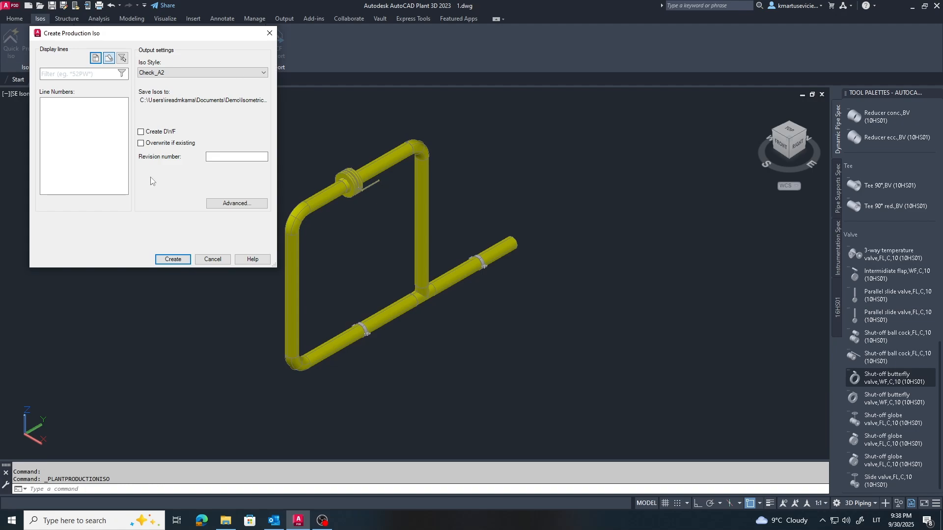
{"action": "left_click", "coordinate": [206, 259]}
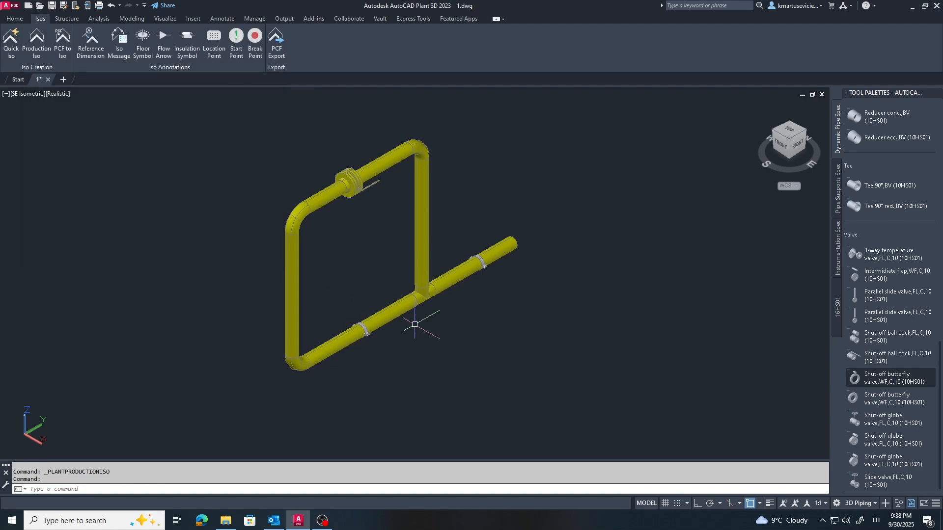
Select the whole connected pipe line with its fittings, valve and supports, and assign it a new line number tag 1.
{"action": "left_click", "coordinate": [394, 308]}
{"action": "right_click", "coordinate": [394, 308]}
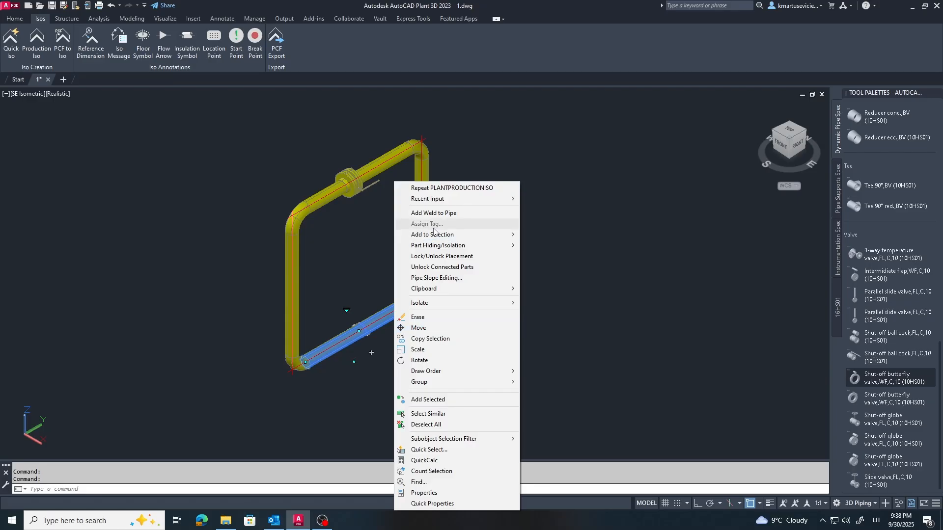
{"action": "mouse_move", "coordinate": [442, 240]}
{"action": "left_click", "coordinate": [560, 236]}
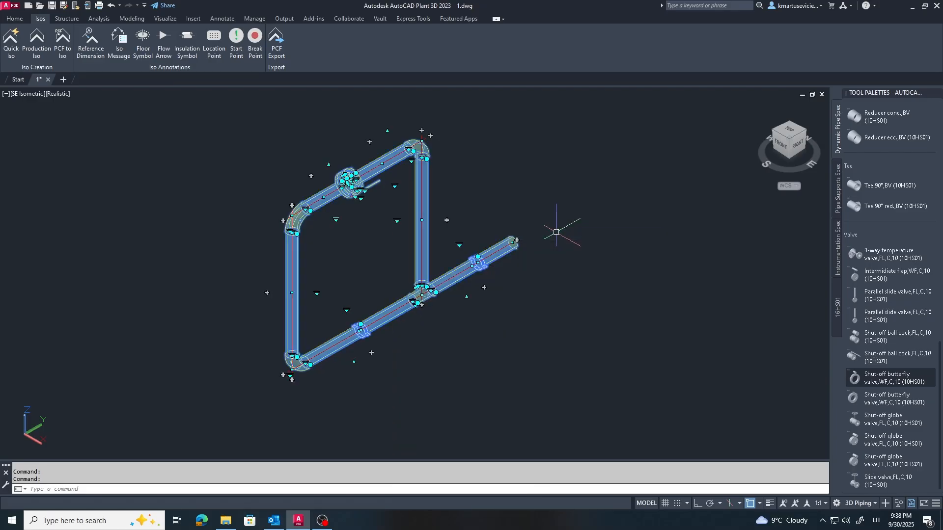
{"action": "right_click", "coordinate": [431, 289]}
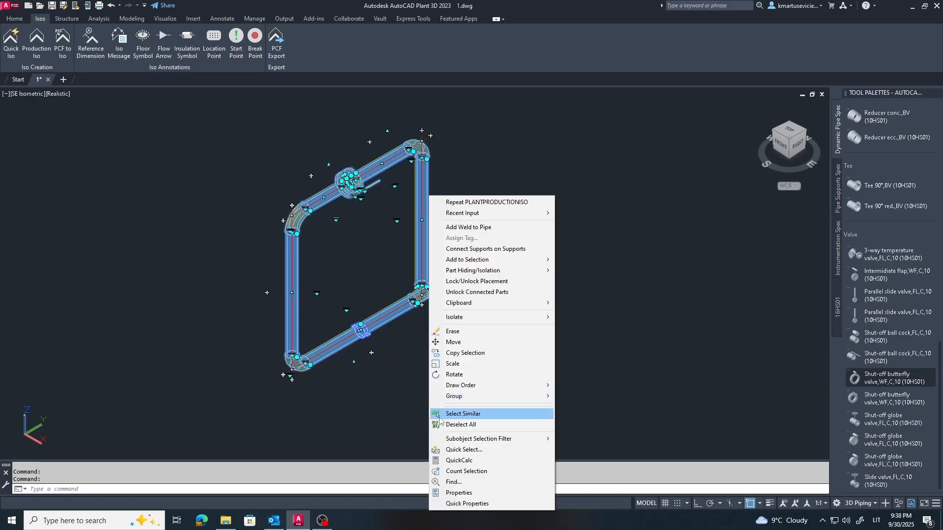
{"action": "left_click", "coordinate": [459, 493]}
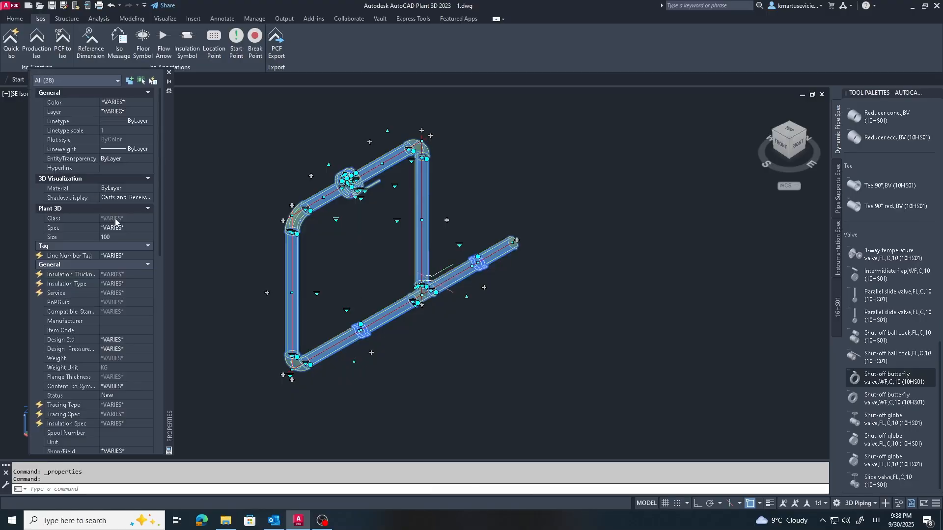
{"action": "left_click", "coordinate": [134, 256]}
{"action": "left_click", "coordinate": [149, 255]}
{"action": "left_click", "coordinate": [116, 268]}
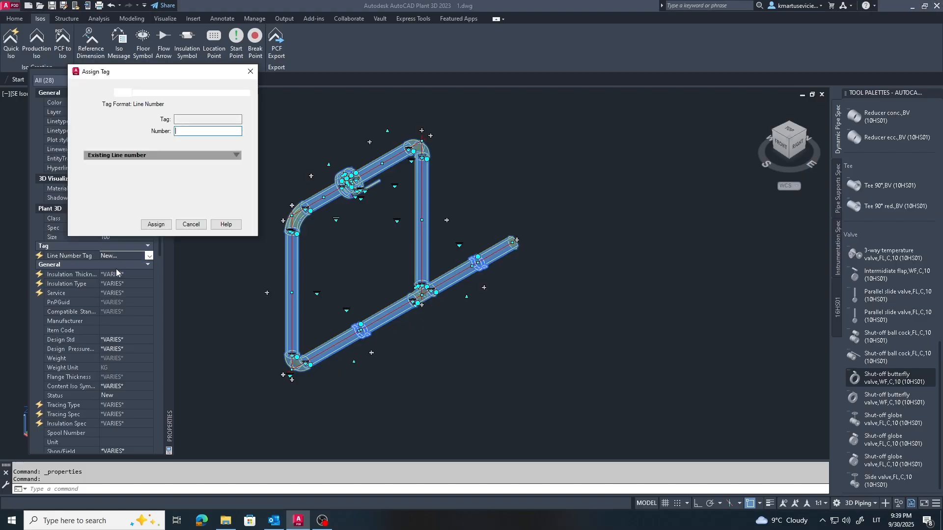
{"action": "type", "text": "1"}
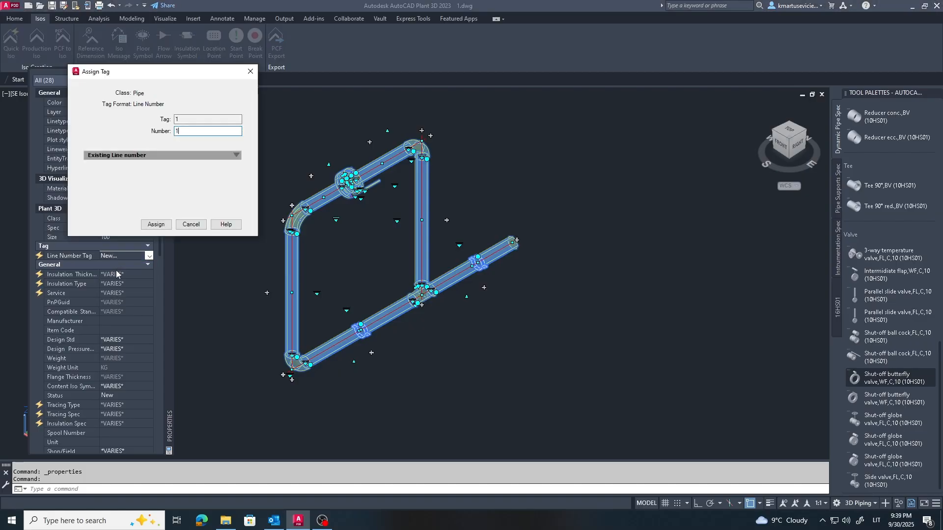
{"action": "left_click", "coordinate": [157, 224]}
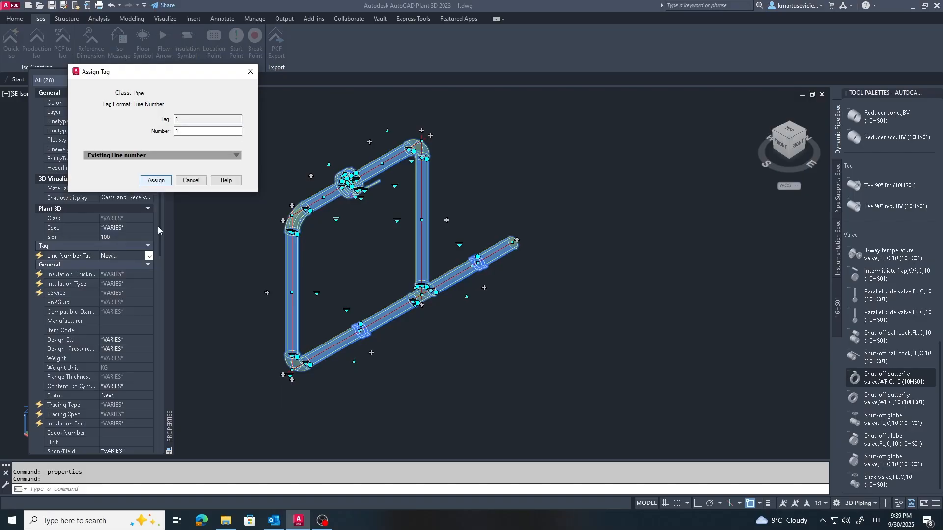
Set up a production isometric for line number 1 with the iso style Final_A2.
{"action": "left_click", "coordinate": [36, 41]}
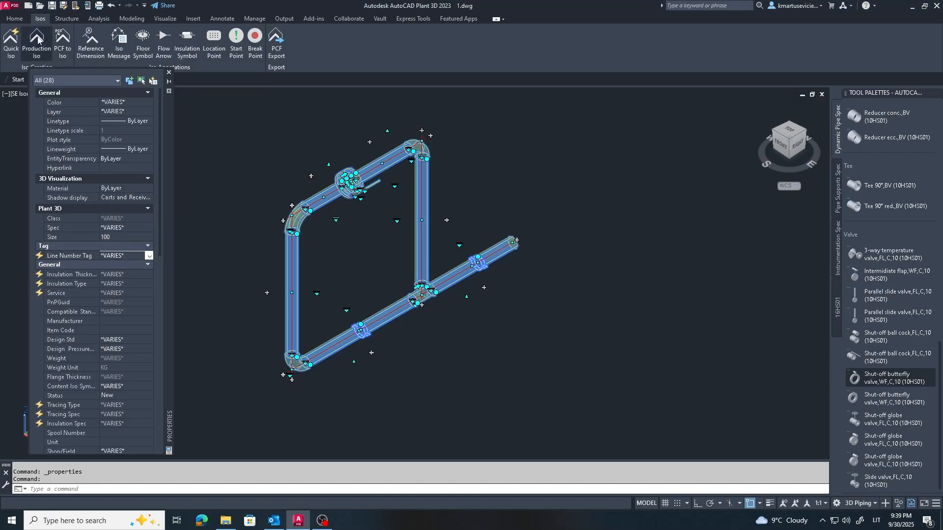
{"action": "left_click", "coordinate": [45, 102]}
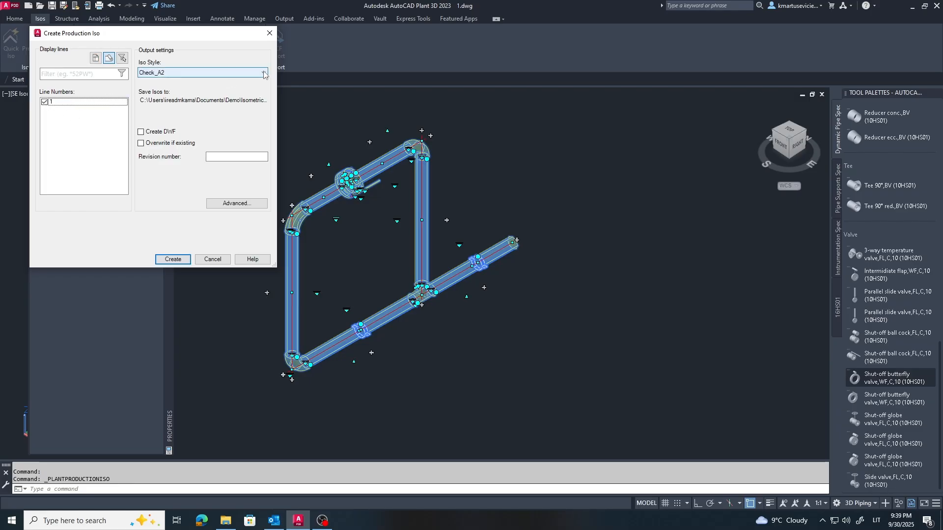
{"action": "left_click", "coordinate": [231, 73]}
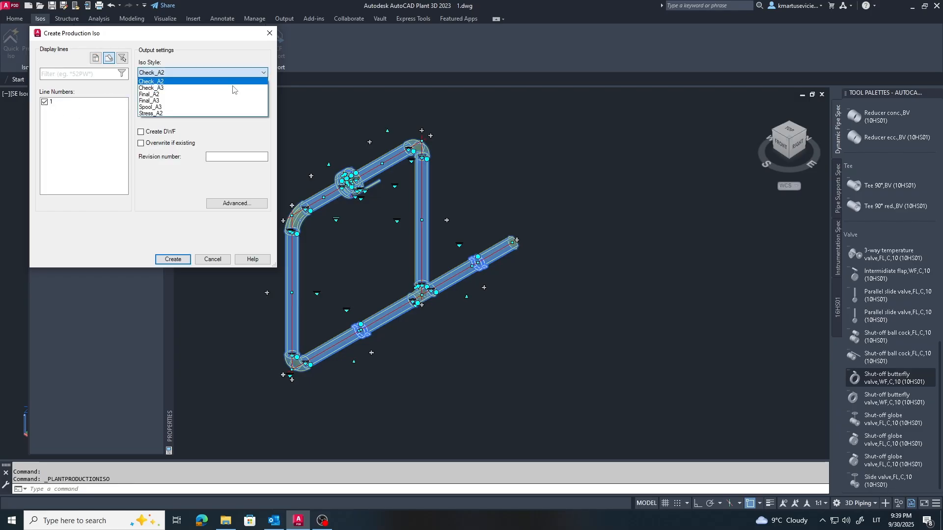
{"action": "left_click", "coordinate": [152, 96]}
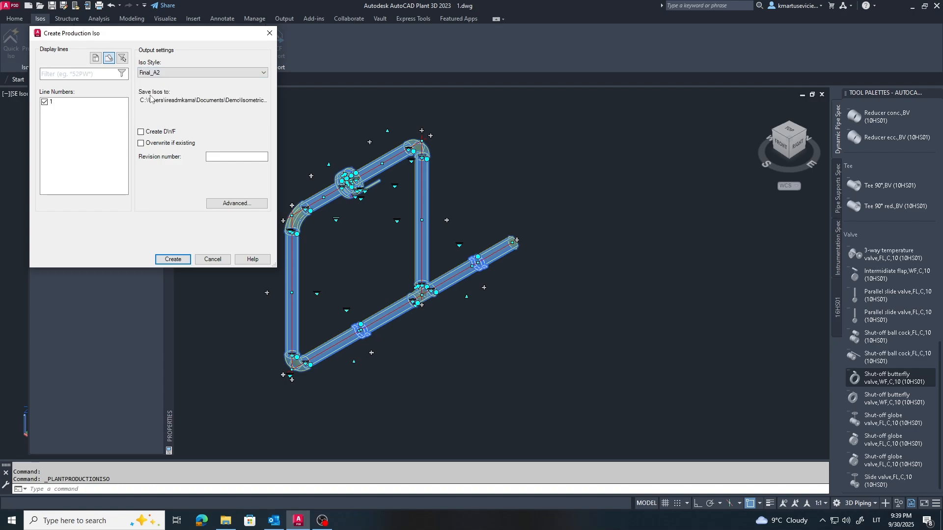
Set the congestion level for automatic iso splitting to Less in the advanced options and create the isometric.
{"action": "left_click", "coordinate": [235, 204]}
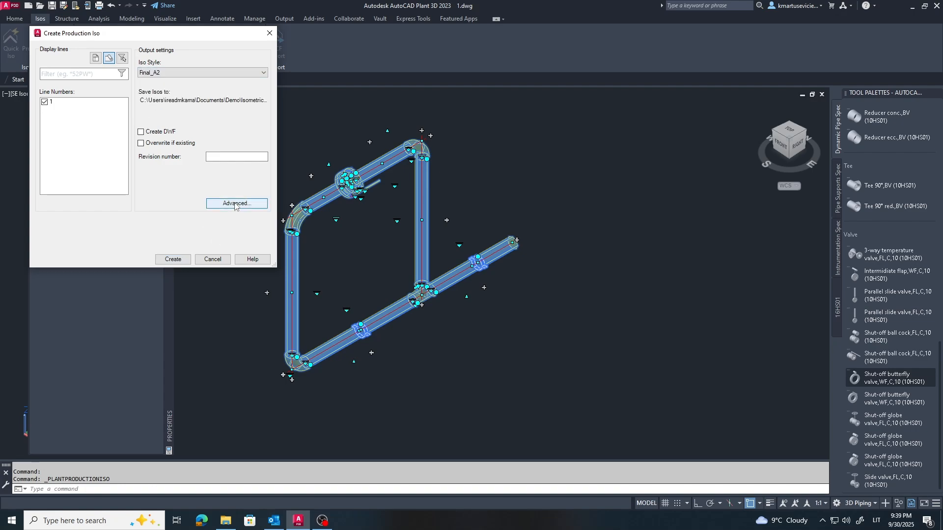
{"action": "left_click", "coordinate": [235, 76]}
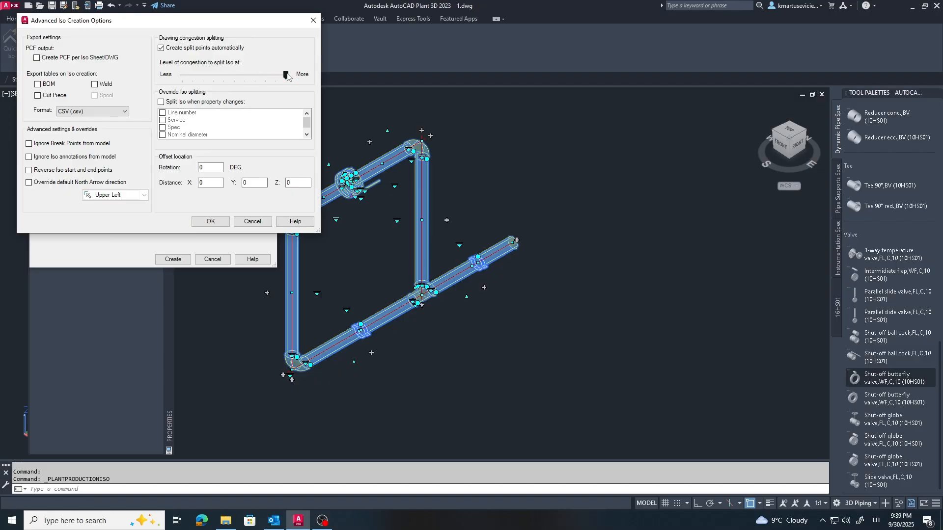
{"action": "left_click_drag", "start_coordinate": [287, 77], "coordinate": [147, 81]}
{"action": "left_click", "coordinate": [211, 221]}
{"action": "left_click", "coordinate": [173, 260]}
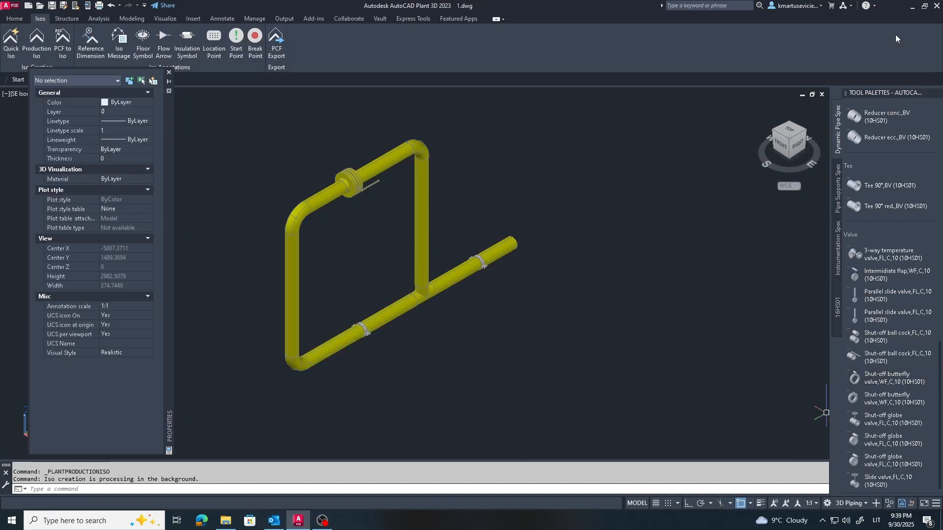
Open the newly created isometric drawing from the creation details and close the tool and properties palettes.
{"action": "key", "text": "ctrl+3"}
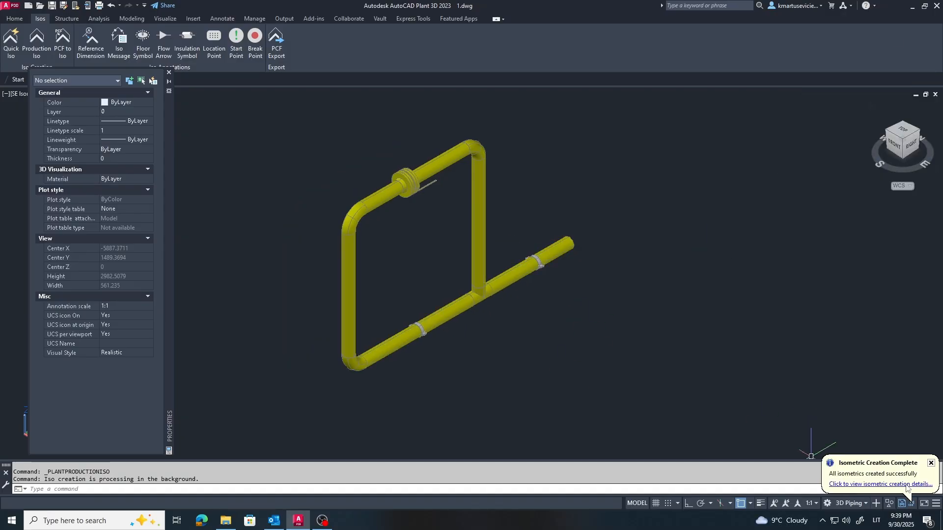
{"action": "left_click", "coordinate": [908, 485]}
{"action": "left_click", "coordinate": [172, 223]}
{"action": "double_click", "coordinate": [99, 60]}
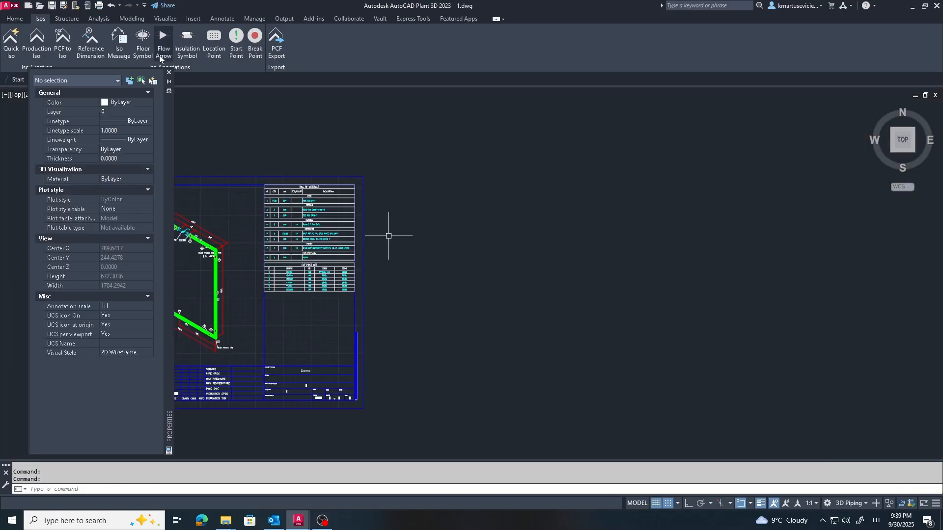
{"action": "left_click", "coordinate": [169, 72]}
Examine the isometric's pipe layout, dimensions and material tables, and compare it with the 3D pipe model.
{"action": "scroll", "coordinate": [659, 217], "scroll_direction": "down", "scroll_amount": 2}
{"action": "scroll", "coordinate": [349, 236], "scroll_direction": "up", "scroll_amount": 6}
{"action": "scroll", "coordinate": [369, 228], "scroll_direction": "down", "scroll_amount": 2}
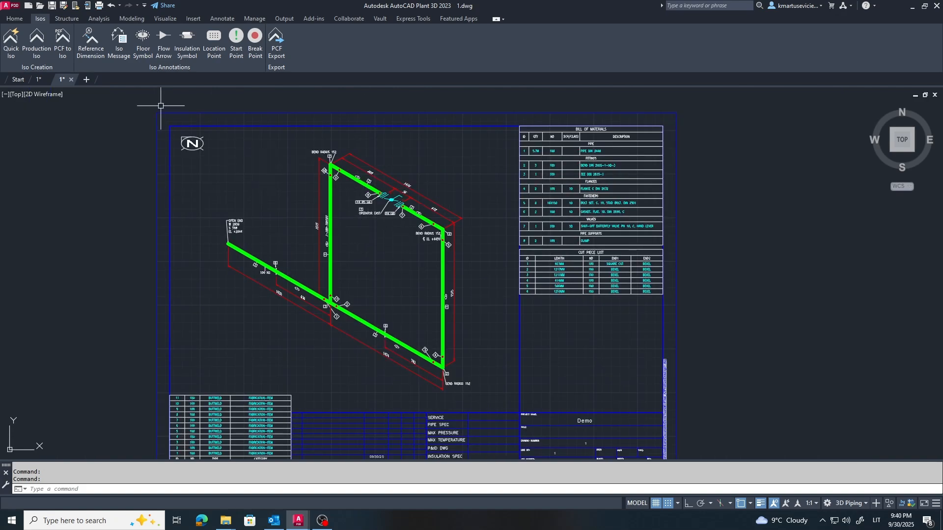
{"action": "left_click", "coordinate": [38, 80]}
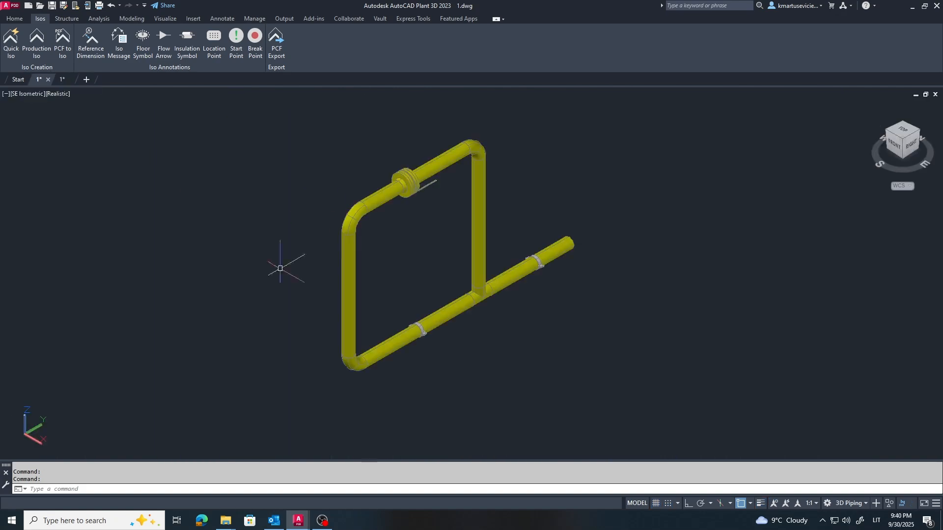
{"action": "left_click", "coordinate": [61, 80]}
{"action": "scroll", "coordinate": [552, 295], "scroll_direction": "up", "scroll_amount": 2}
{"action": "scroll", "coordinate": [551, 295], "scroll_direction": "down", "scroll_amount": 2}
{"action": "scroll", "coordinate": [500, 275], "scroll_direction": "up", "scroll_amount": 5}
{"action": "scroll", "coordinate": [500, 275], "scroll_direction": "down", "scroll_amount": 5}
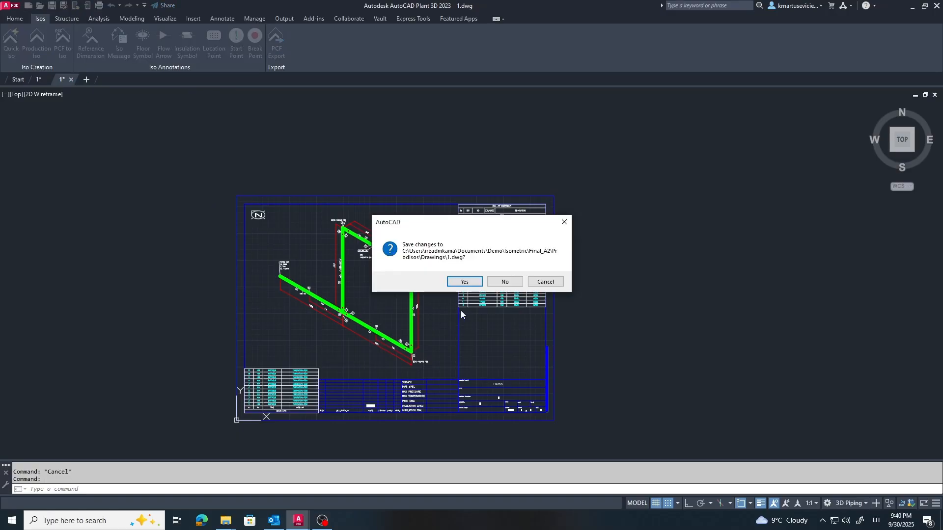
Close the isometric drawing without saving its changes and return to the 3D pipe model.
{"action": "left_click", "coordinate": [505, 286]}
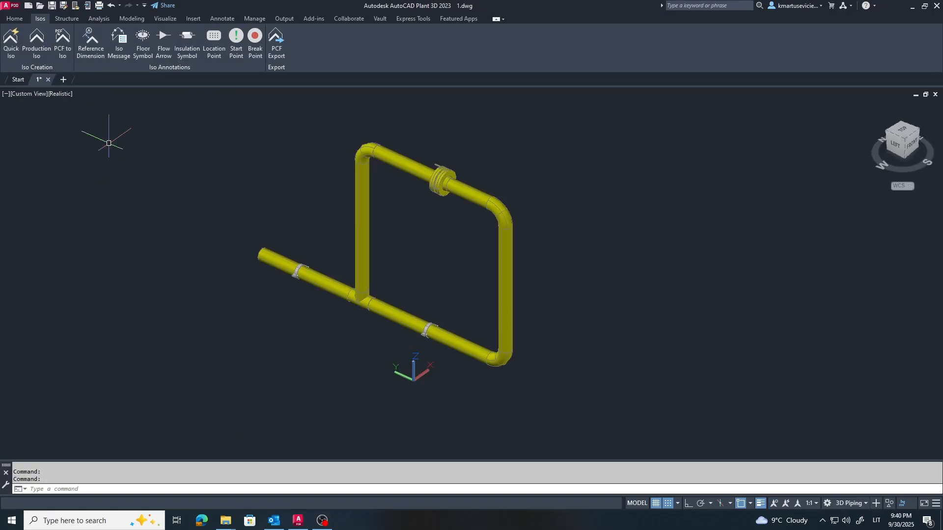
{"action": "scroll", "coordinate": [437, 151], "scroll_direction": "up", "scroll_amount": 2}
{"action": "scroll", "coordinate": [437, 151], "scroll_direction": "up", "scroll_amount": 1}
{"action": "scroll", "coordinate": [432, 147], "scroll_direction": "down", "scroll_amount": 4}
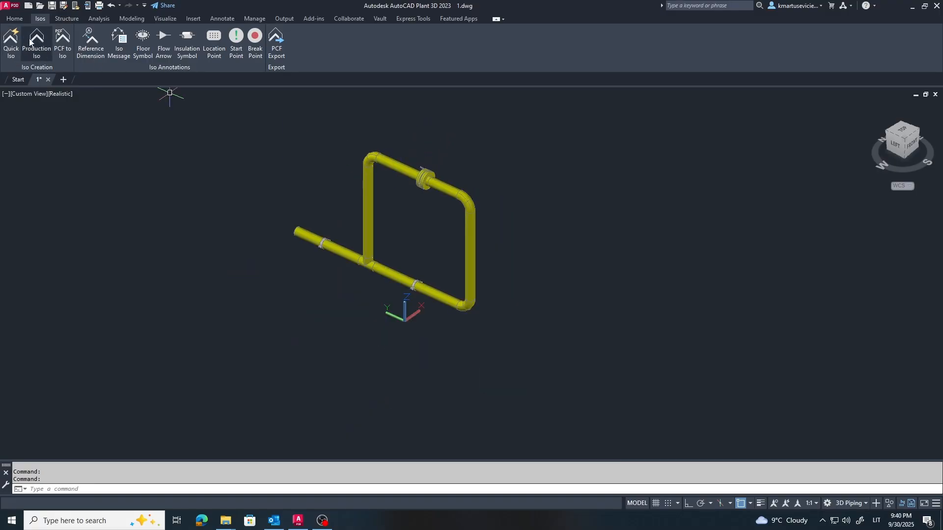
Open the project setup and review the isometric symbols and reference settings and the Final_A2 iso style setup.
{"action": "left_click", "coordinate": [14, 20]}
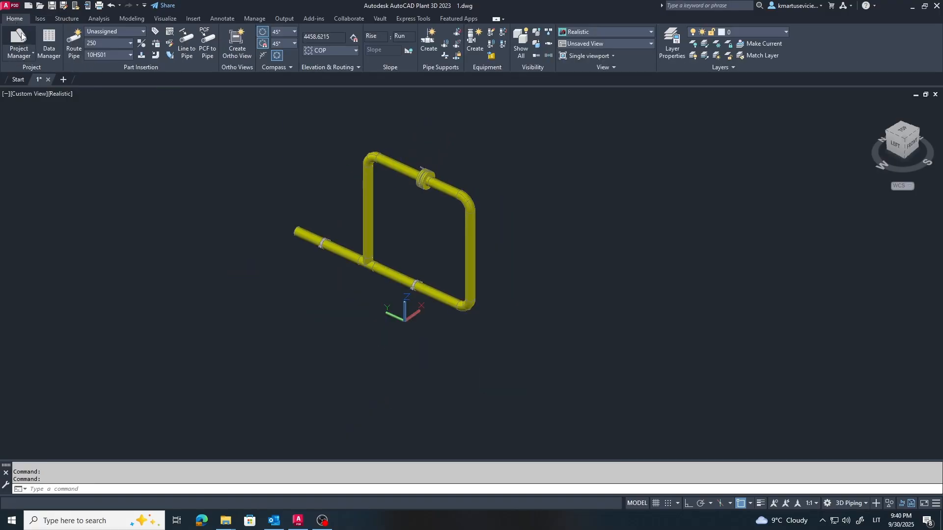
{"action": "left_click", "coordinate": [33, 54]}
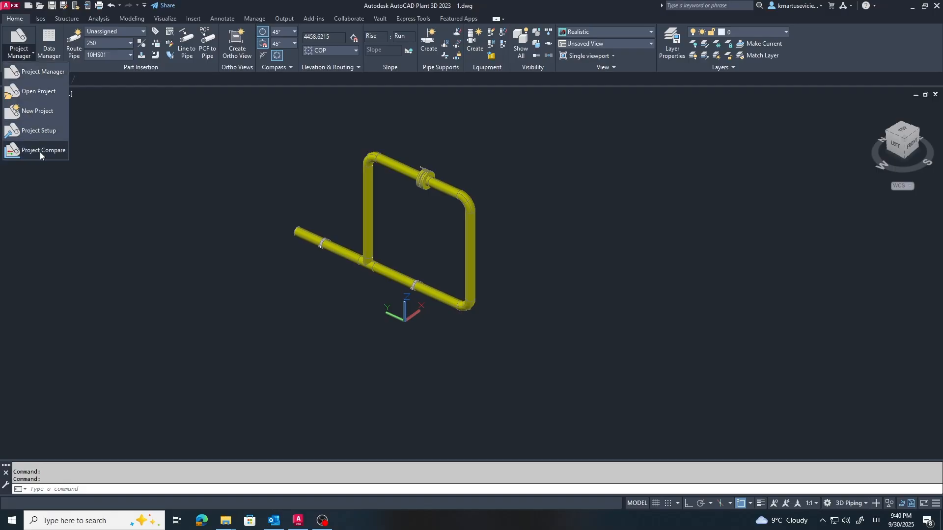
{"action": "left_click", "coordinate": [41, 131]}
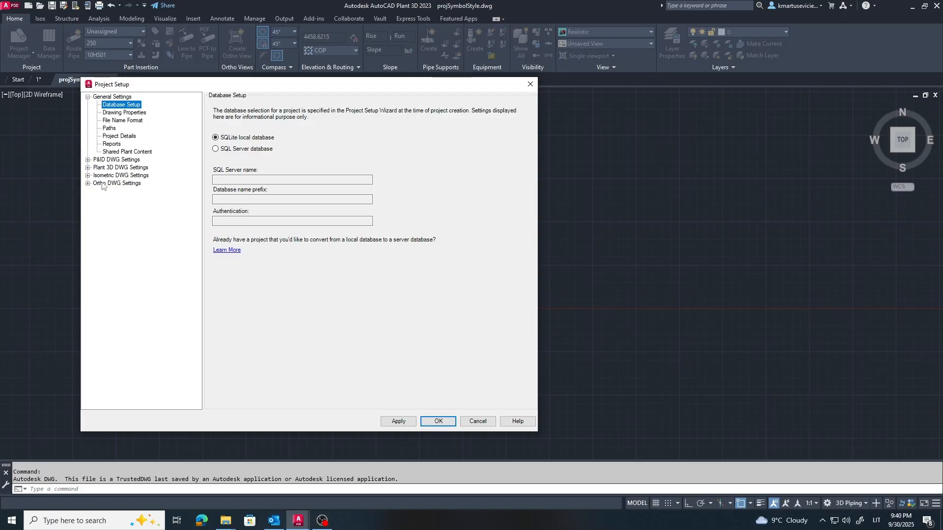
{"action": "left_click", "coordinate": [88, 176]}
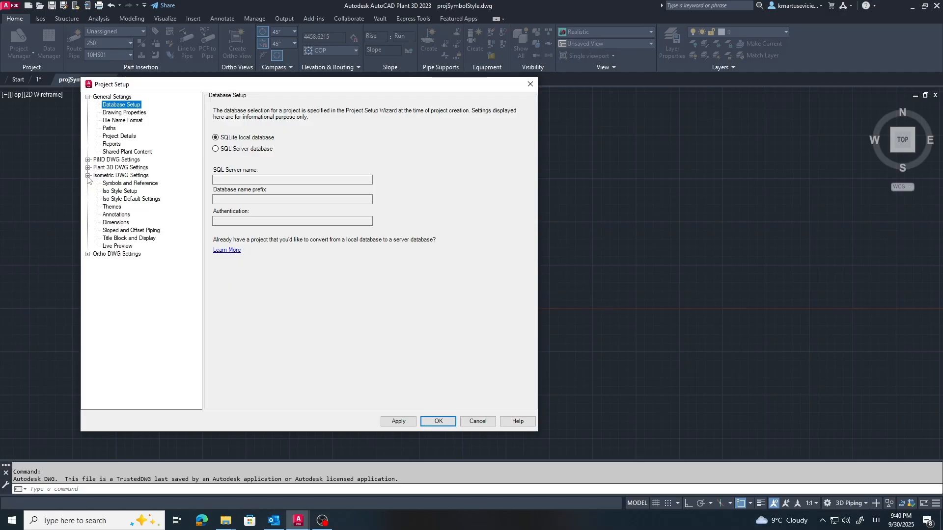
{"action": "left_click", "coordinate": [136, 184]}
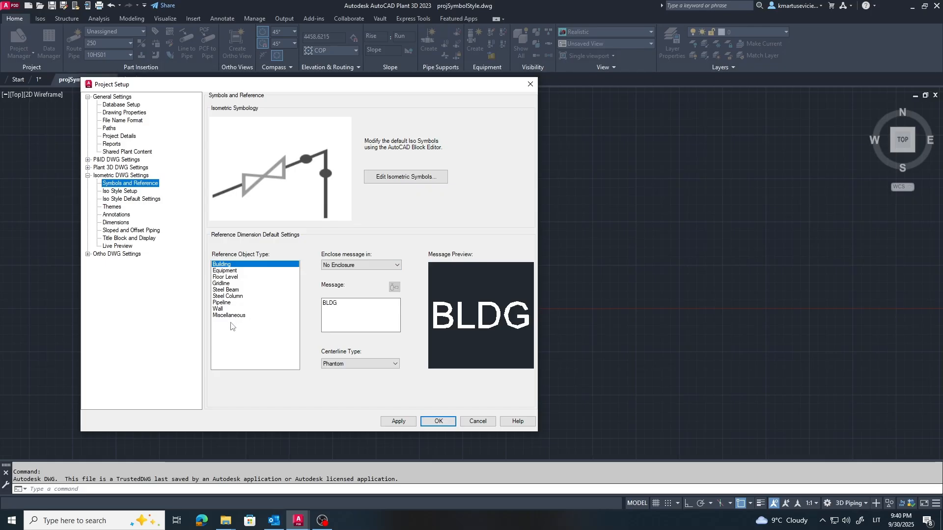
{"action": "left_click", "coordinate": [123, 194]}
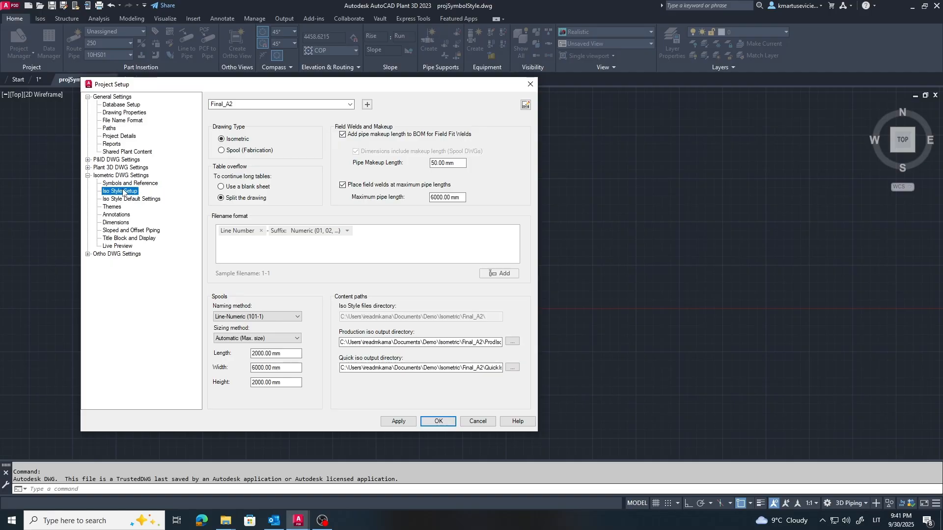
Open the title block setup of the Final_A2 iso style from its title block and display settings.
{"action": "left_click", "coordinate": [116, 223]}
{"action": "left_click", "coordinate": [126, 238]}
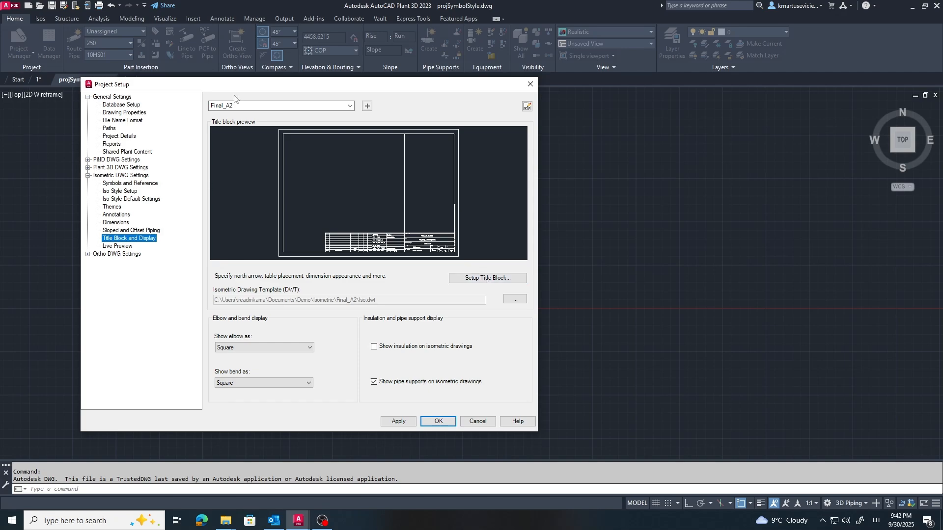
{"action": "left_click", "coordinate": [489, 279]}
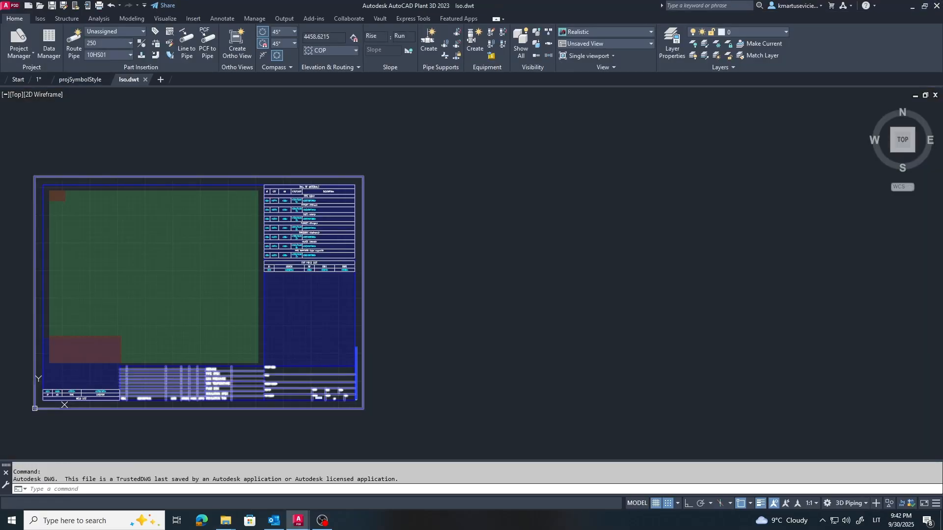
Inspect the title block, the isometric draw area and the no-draw area of the Iso.dwt template by selecting each.
{"action": "scroll", "coordinate": [391, 314], "scroll_direction": "up", "scroll_amount": 4}
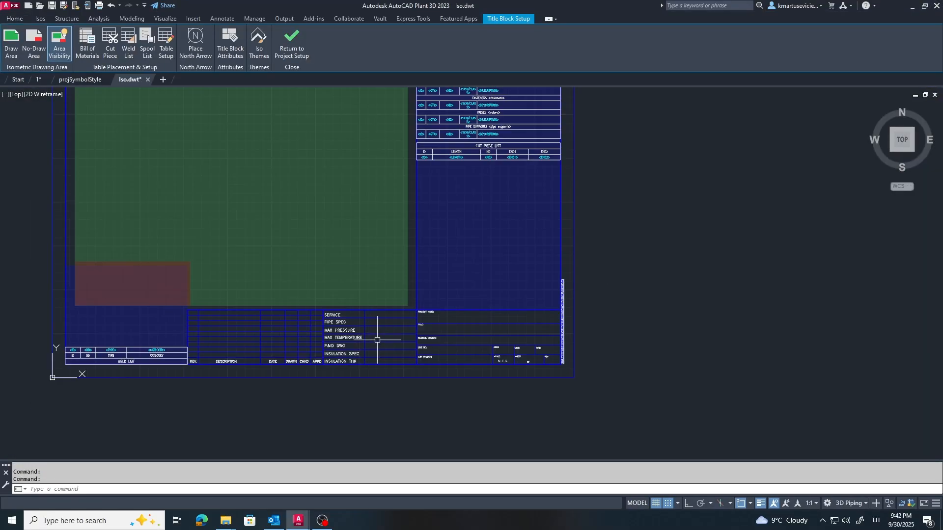
{"action": "left_click", "coordinate": [407, 373]}
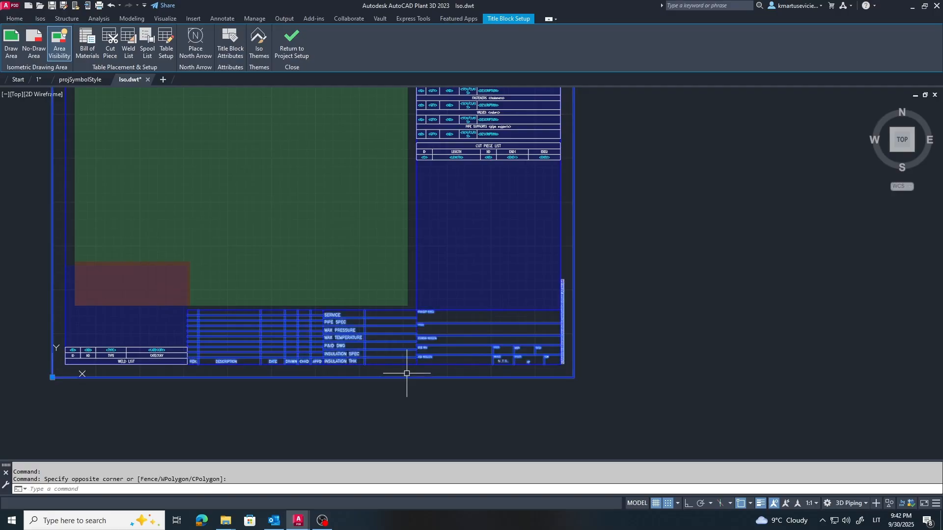
{"action": "scroll", "coordinate": [425, 398], "scroll_direction": "down", "scroll_amount": 2}
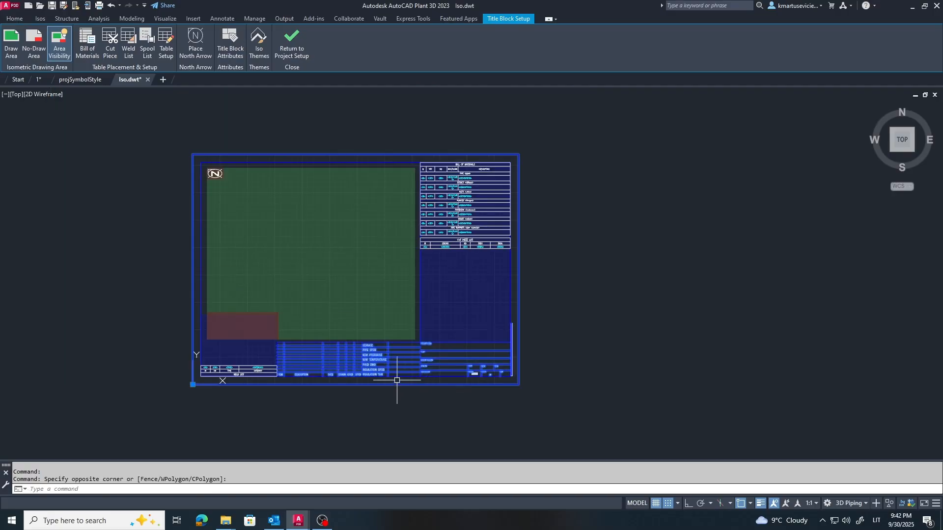
{"action": "left_click", "coordinate": [320, 263]}
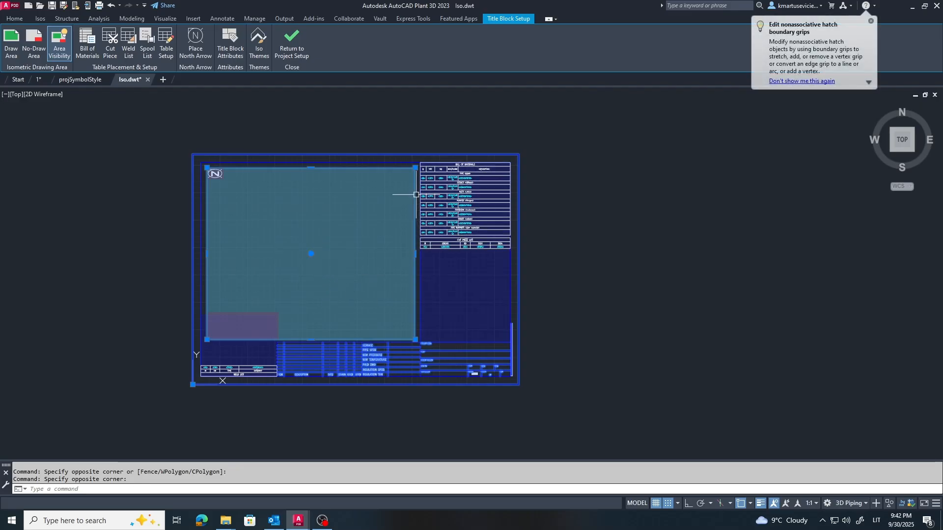
{"action": "left_click", "coordinate": [213, 321]}
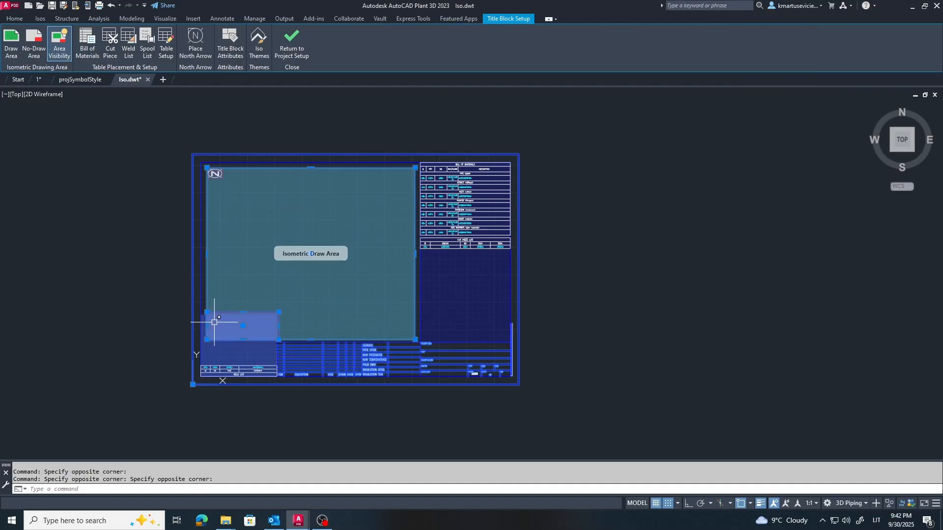
{"action": "key", "text": "Escape"}
Inspect the template's table areas for the weld list and for the bill of materials and cut piece list.
{"action": "scroll", "coordinate": [265, 334], "scroll_direction": "up", "scroll_amount": 2}
{"action": "left_click", "coordinate": [257, 352]}
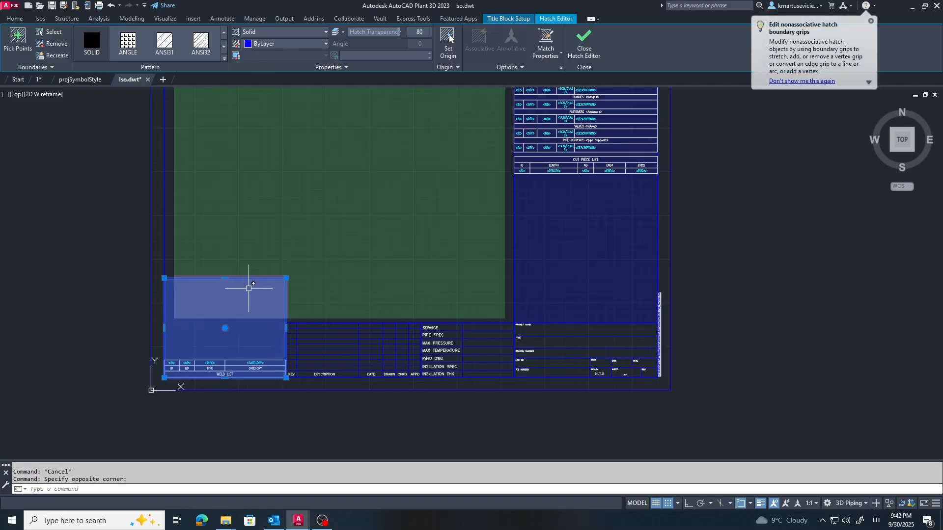
{"action": "key", "text": "Escape"}
{"action": "scroll", "coordinate": [259, 328], "scroll_direction": "down", "scroll_amount": 2}
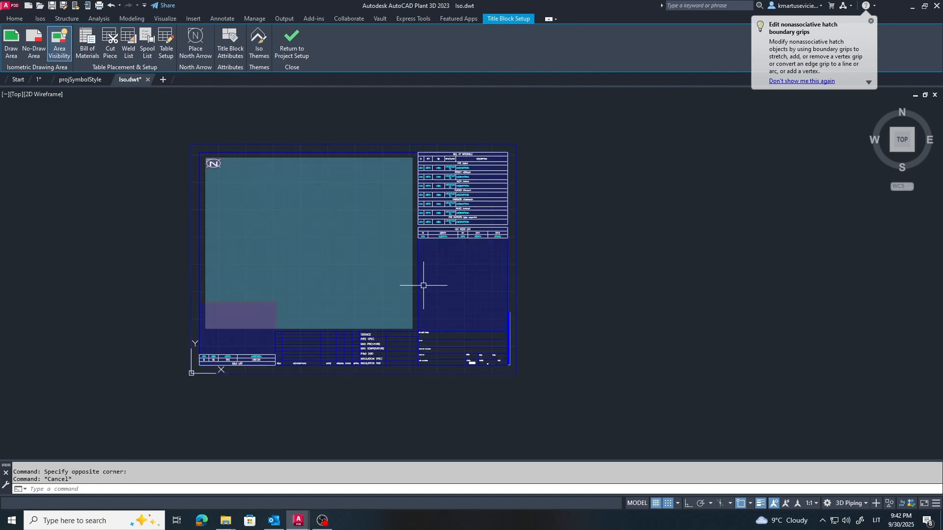
{"action": "scroll", "coordinate": [492, 300], "scroll_direction": "up", "scroll_amount": 2}
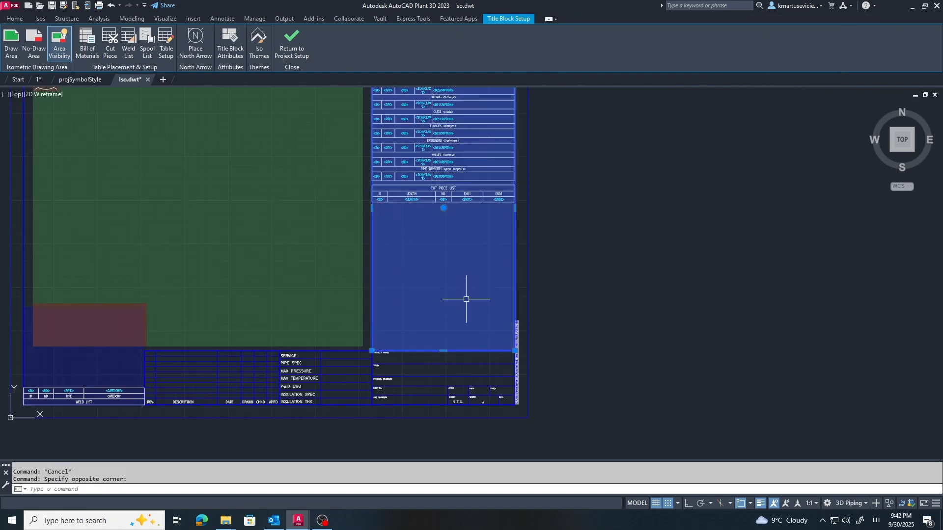
{"action": "left_click", "coordinate": [467, 297]}
{"action": "scroll", "coordinate": [461, 359], "scroll_direction": "down", "scroll_amount": 2}
{"action": "scroll", "coordinate": [447, 261], "scroll_direction": "up", "scroll_amount": 2}
{"action": "scroll", "coordinate": [447, 217], "scroll_direction": "down", "scroll_amount": 2}
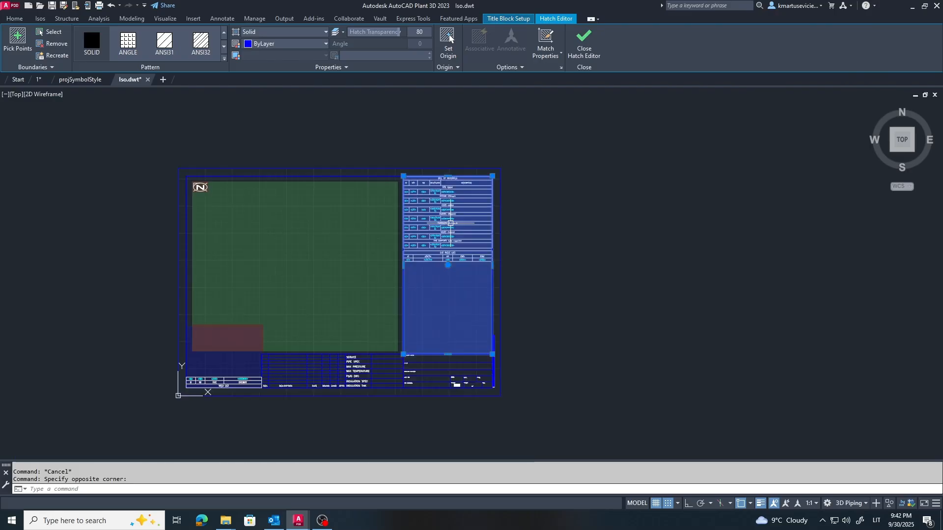
{"action": "key", "text": "Escape"}
Open the Title Block definition for editing in the Block Editor.
{"action": "scroll", "coordinate": [453, 383], "scroll_direction": "up", "scroll_amount": 4}
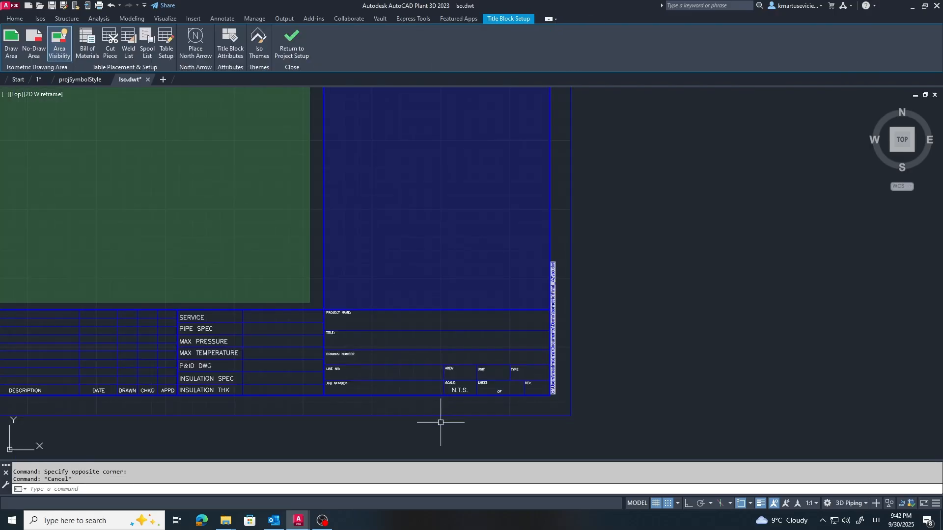
{"action": "double_click", "coordinate": [436, 415]}
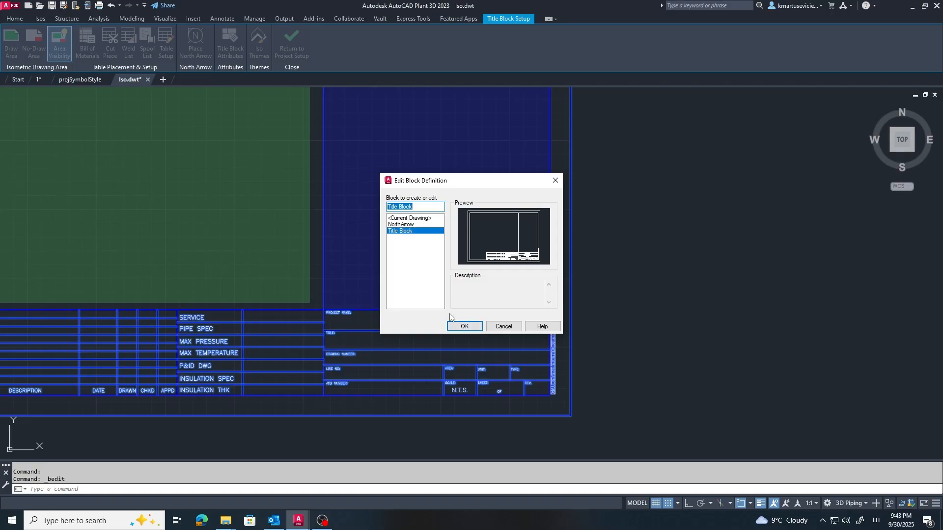
{"action": "left_click", "coordinate": [465, 326]}
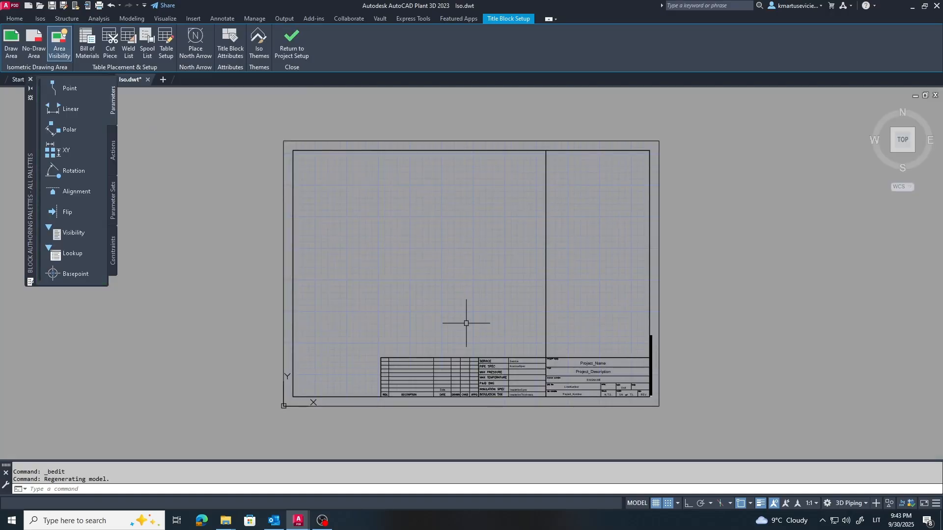
Examine the title block's project, drawing, line number and insulation attribute fields.
{"action": "scroll", "coordinate": [431, 266], "scroll_direction": "down", "scroll_amount": 2}
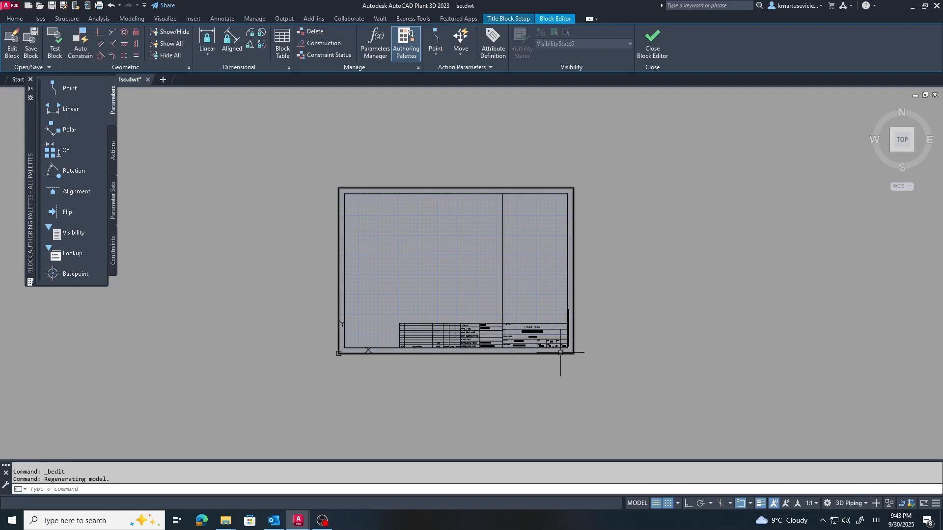
{"action": "scroll", "coordinate": [526, 354], "scroll_direction": "up", "scroll_amount": 4}
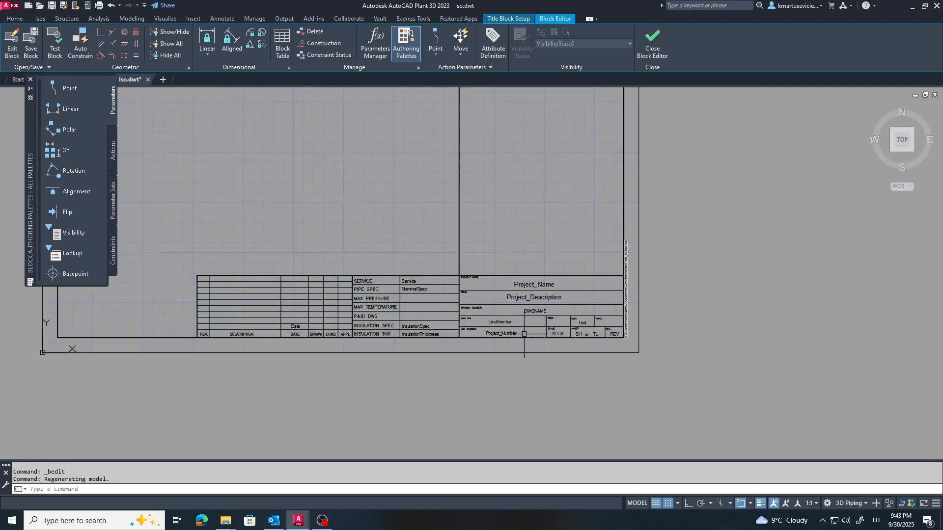
{"action": "scroll", "coordinate": [524, 334], "scroll_direction": "down", "scroll_amount": 4}
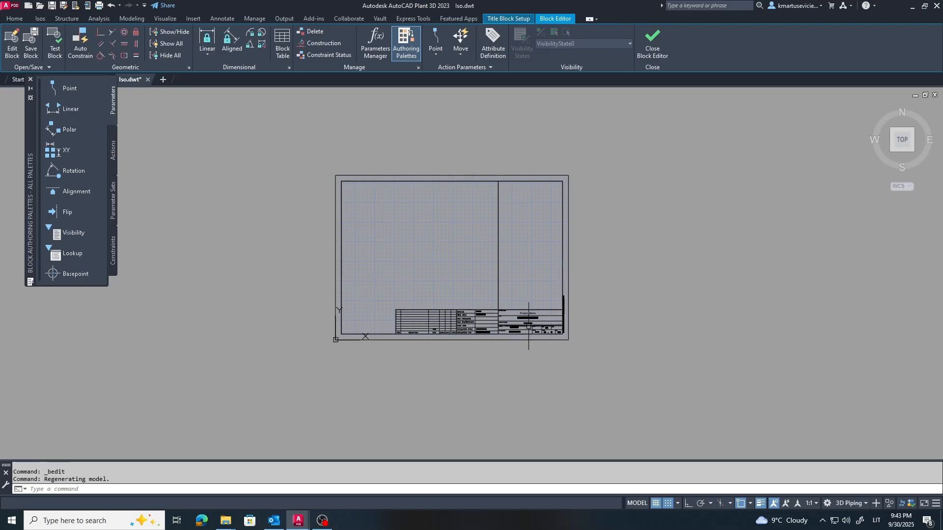
{"action": "scroll", "coordinate": [527, 334], "scroll_direction": "up", "scroll_amount": 4}
{"action": "scroll", "coordinate": [529, 325], "scroll_direction": "up", "scroll_amount": 5}
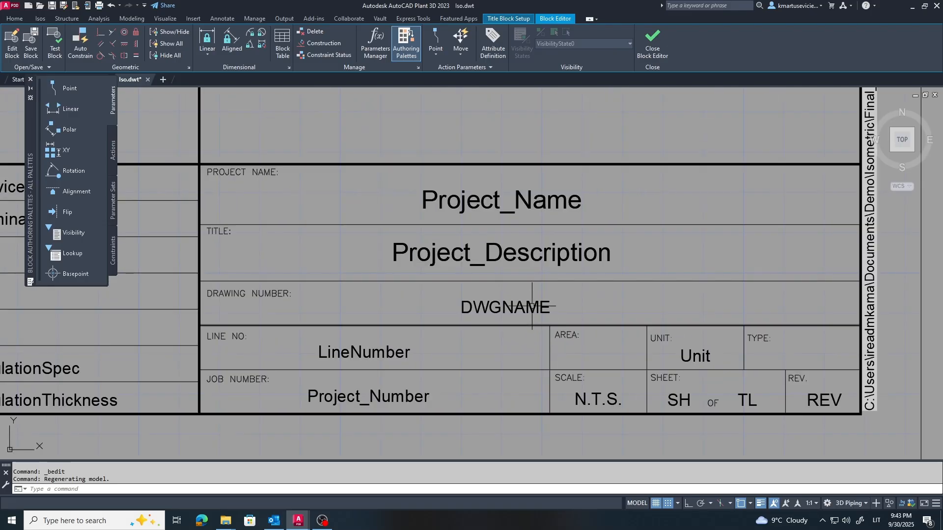
{"action": "scroll", "coordinate": [533, 242], "scroll_direction": "down", "scroll_amount": 2}
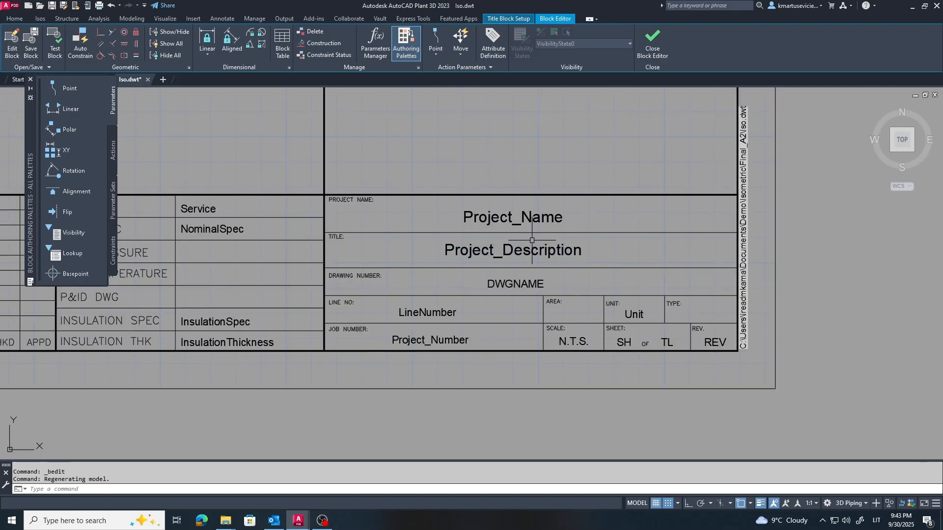
{"action": "scroll", "coordinate": [532, 240], "scroll_direction": "down", "scroll_amount": 2}
{"action": "scroll", "coordinate": [494, 291], "scroll_direction": "down", "scroll_amount": 2}
{"action": "scroll", "coordinate": [495, 281], "scroll_direction": "up", "scroll_amount": 3}
{"action": "scroll", "coordinate": [662, 352], "scroll_direction": "down", "scroll_amount": 1}
Erase the title block tables, attributes, file path text and vertical divider, keeping only the border frame.
{"action": "left_click", "coordinate": [228, 273]}
{"action": "left_click", "coordinate": [666, 358]}
{"action": "key", "text": "Delete"}
{"action": "scroll", "coordinate": [652, 345], "scroll_direction": "up", "scroll_amount": 5}
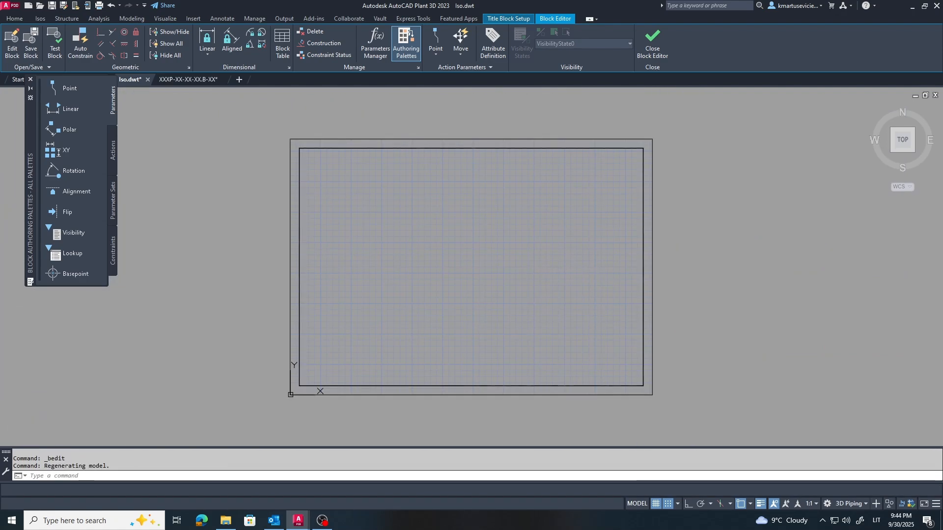
Paste the copied A2 drawing frame beside the existing border and delete its large A2 label.
{"action": "key", "text": "ctrl+v"}
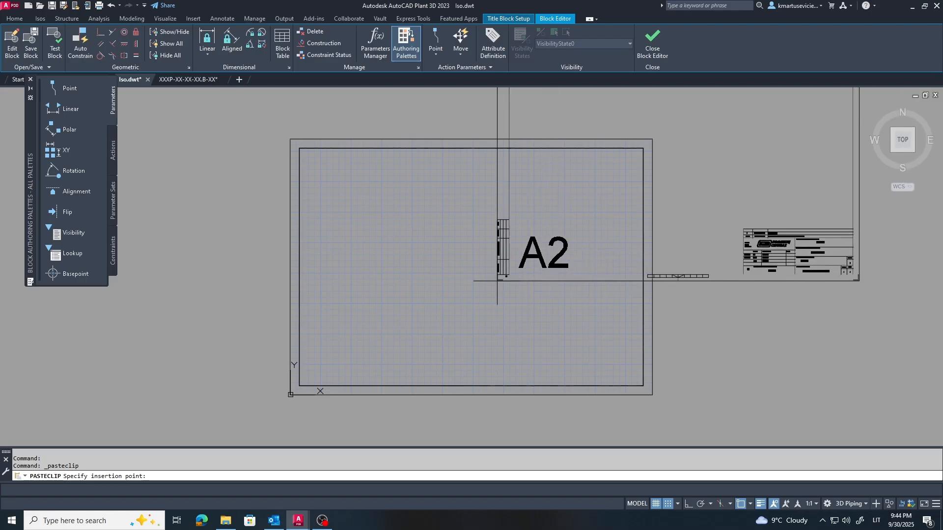
{"action": "scroll", "coordinate": [479, 280], "scroll_direction": "down", "scroll_amount": 4}
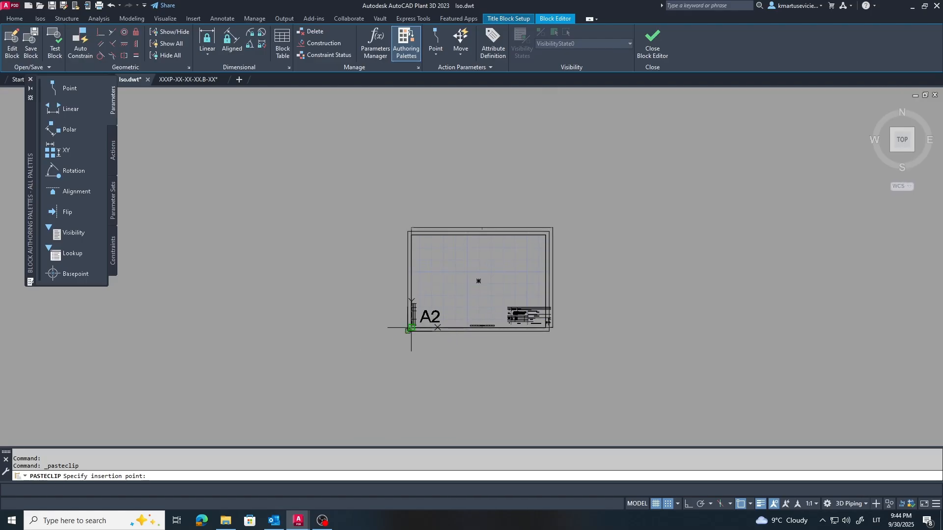
{"action": "scroll", "coordinate": [411, 327], "scroll_direction": "up", "scroll_amount": 10}
{"action": "scroll", "coordinate": [579, 242], "scroll_direction": "down", "scroll_amount": 9}
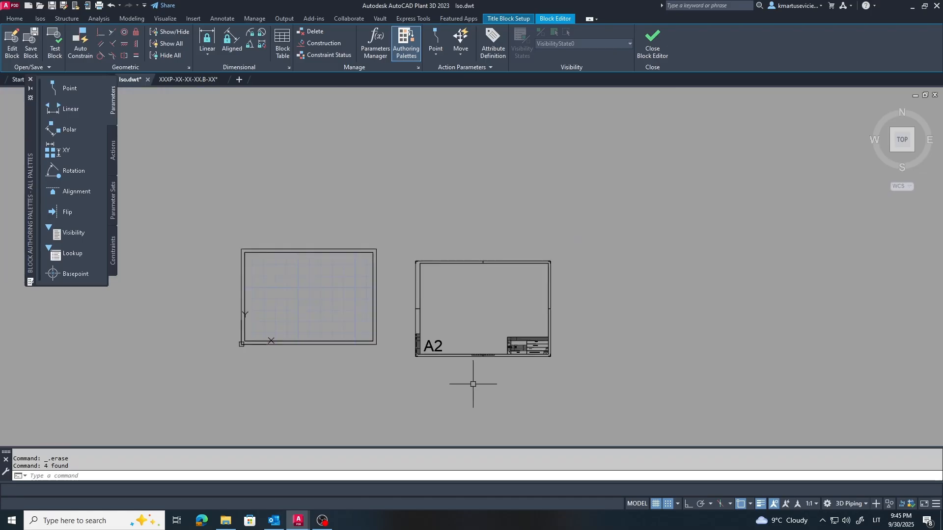
{"action": "scroll", "coordinate": [415, 334], "scroll_direction": "up", "scroll_amount": 4}
{"action": "left_click", "coordinate": [466, 372]}
{"action": "key", "text": "Delete"}
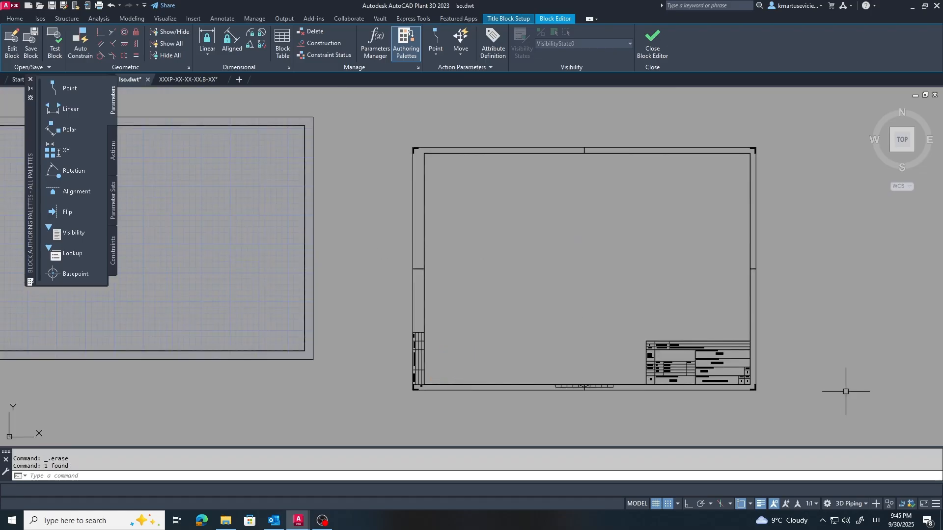
Move the whole pasted A2 frame onto the old border, matching their upper-right outer corners.
{"action": "left_click", "coordinate": [769, 425]}
{"action": "left_click", "coordinate": [375, 125]}
{"action": "left_click", "coordinate": [136, 19]}
{"action": "left_click", "coordinate": [295, 32]}
{"action": "scroll", "coordinate": [734, 152], "scroll_direction": "up", "scroll_amount": 6}
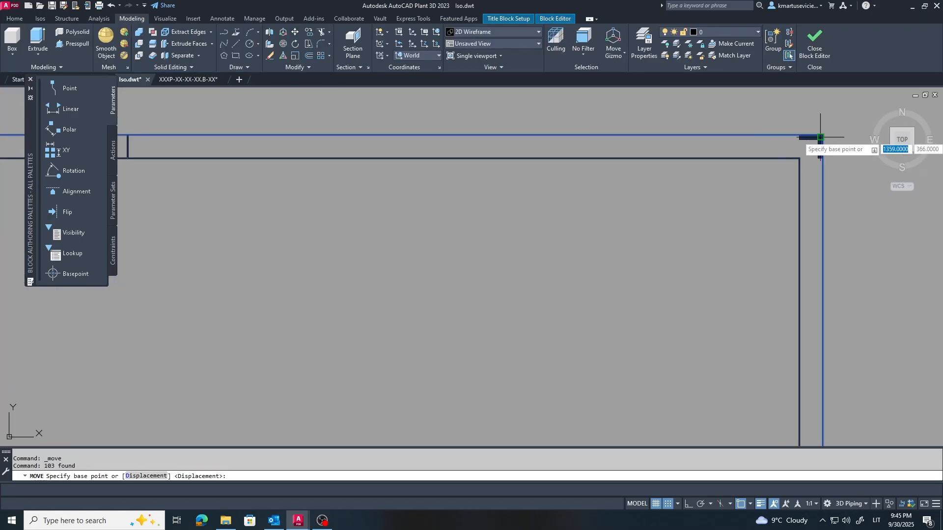
{"action": "left_click", "coordinate": [818, 137]}
{"action": "scroll", "coordinate": [811, 142], "scroll_direction": "down", "scroll_amount": 5}
{"action": "scroll", "coordinate": [480, 128], "scroll_direction": "up", "scroll_amount": 5}
{"action": "left_click", "coordinate": [476, 131]}
Delete the leftover old border lines overlapping the new A2 frame.
{"action": "scroll", "coordinate": [486, 191], "scroll_direction": "down", "scroll_amount": 3}
{"action": "scroll", "coordinate": [467, 303], "scroll_direction": "up", "scroll_amount": 3}
{"action": "double_click", "coordinate": [467, 303]}
{"action": "key", "text": "Escape"}
{"action": "left_click", "coordinate": [467, 285]}
{"action": "key", "text": "Delete"}
{"action": "scroll", "coordinate": [565, 295], "scroll_direction": "down", "scroll_amount": 6}
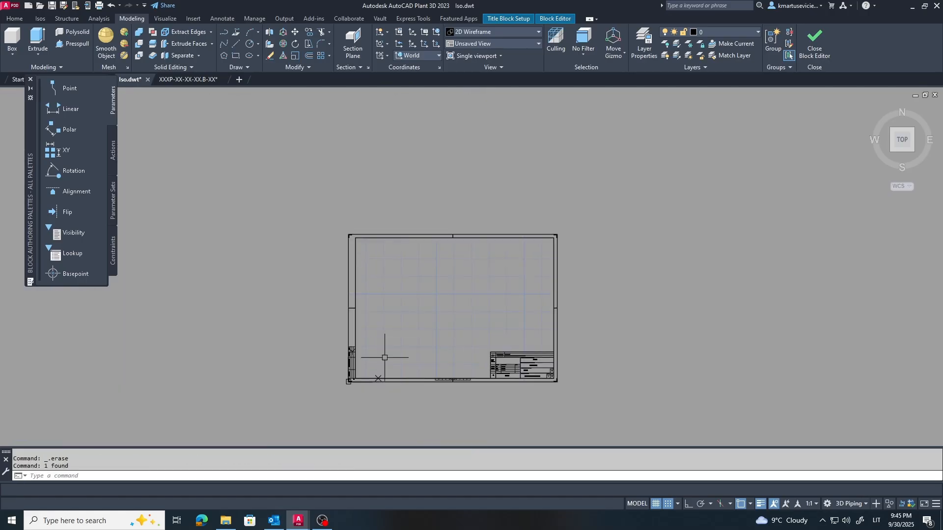
{"action": "scroll", "coordinate": [354, 381], "scroll_direction": "up", "scroll_amount": 5}
{"action": "scroll", "coordinate": [322, 411], "scroll_direction": "down", "scroll_amount": 5}
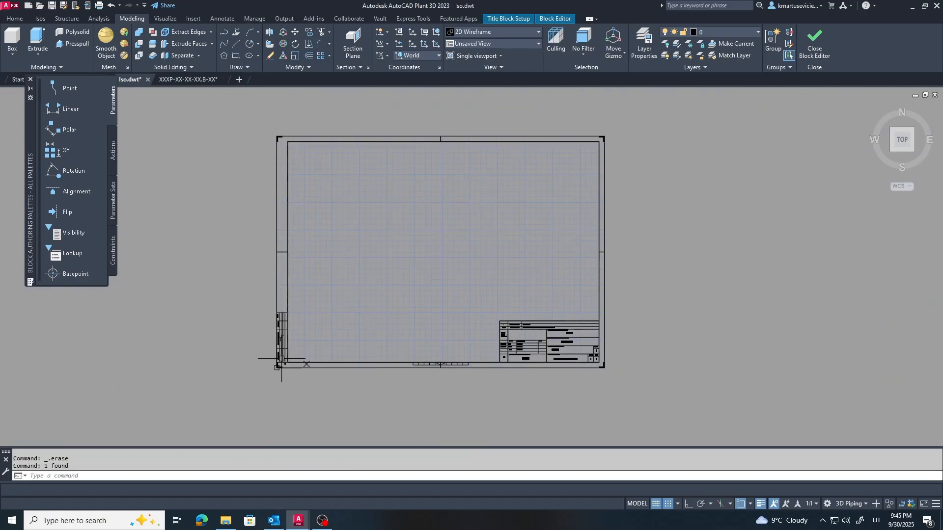
Close the block editor and save the changes to the title block with the new A2 frame.
{"action": "scroll", "coordinate": [702, 331], "scroll_direction": "up", "scroll_amount": 4}
{"action": "scroll", "coordinate": [666, 322], "scroll_direction": "down", "scroll_amount": 2}
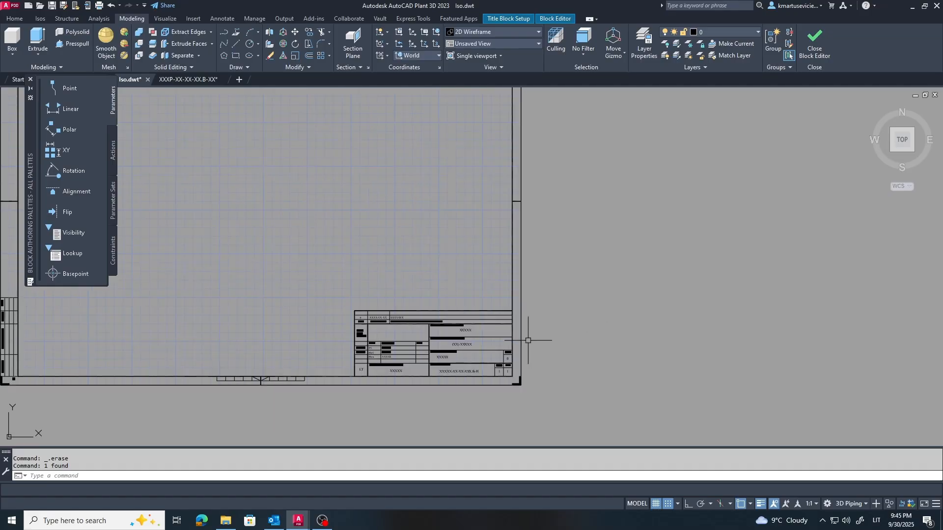
{"action": "scroll", "coordinate": [457, 339], "scroll_direction": "up", "scroll_amount": 4}
{"action": "scroll", "coordinate": [467, 324], "scroll_direction": "down", "scroll_amount": 4}
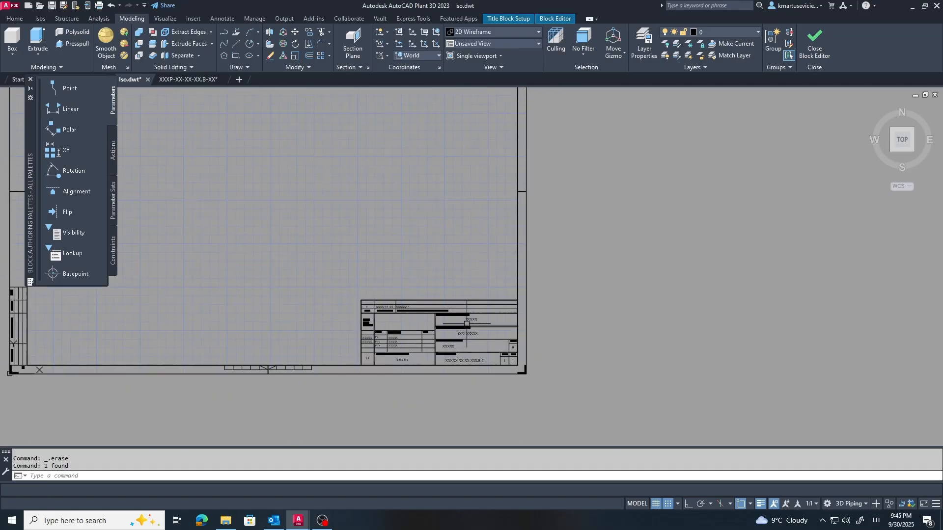
{"action": "scroll", "coordinate": [607, 392], "scroll_direction": "down", "scroll_amount": 3}
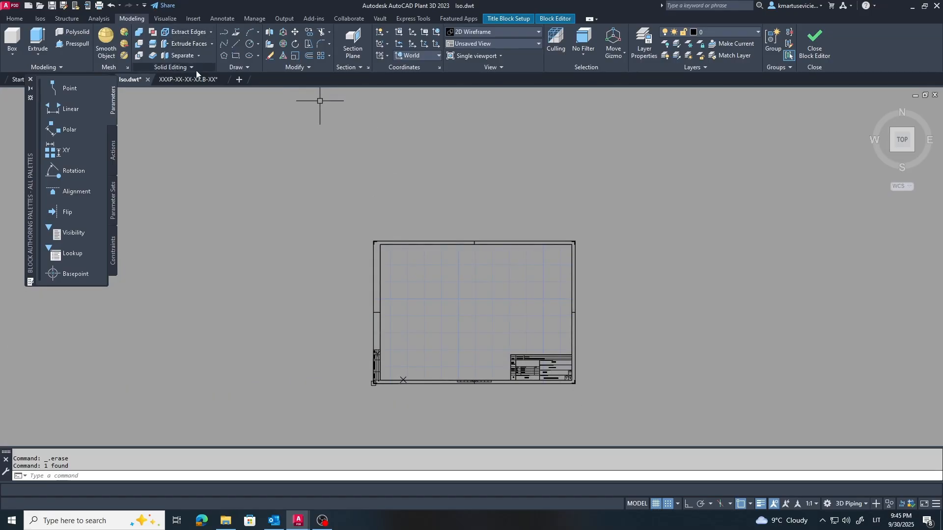
{"action": "left_click", "coordinate": [811, 43]}
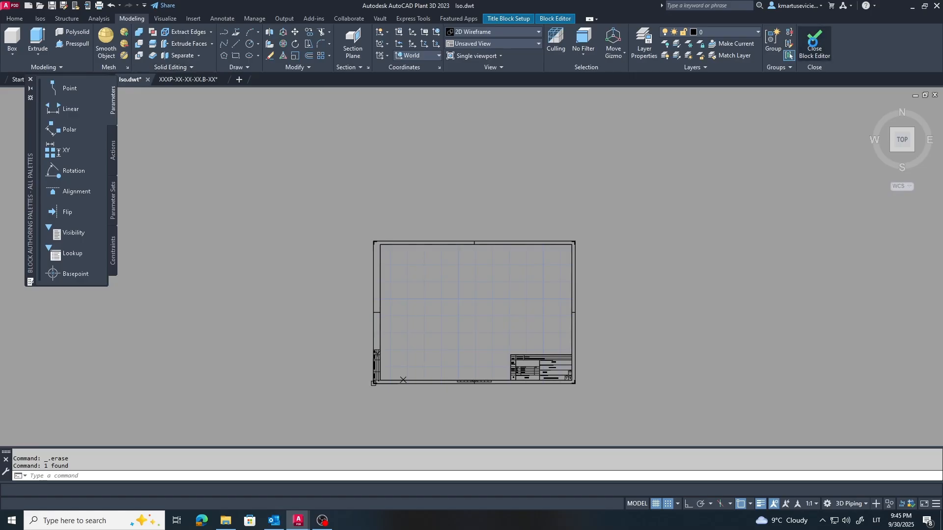
{"action": "left_click", "coordinate": [458, 246]}
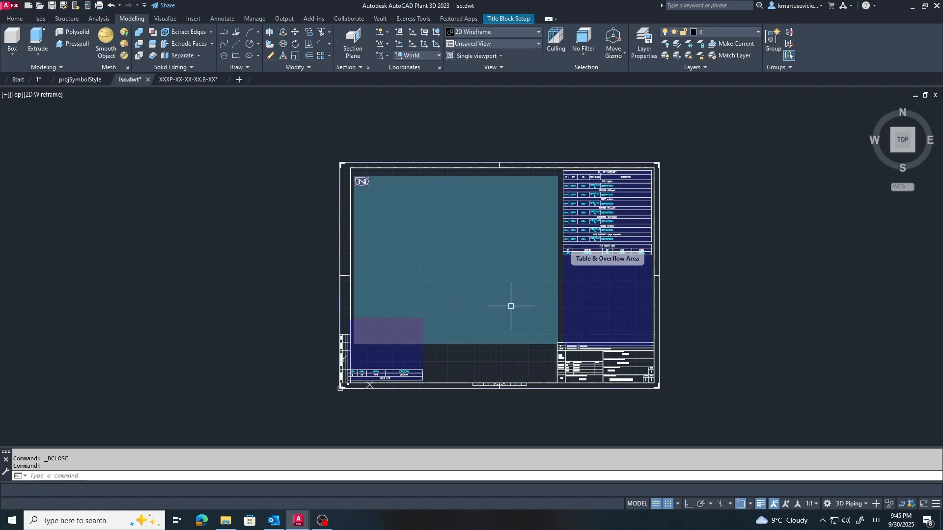
Stretch the lower edge of the isometric drawing area down to the top of the weld list table.
{"action": "left_click", "coordinate": [511, 306]}
{"action": "scroll", "coordinate": [511, 348], "scroll_direction": "up", "scroll_amount": 2}
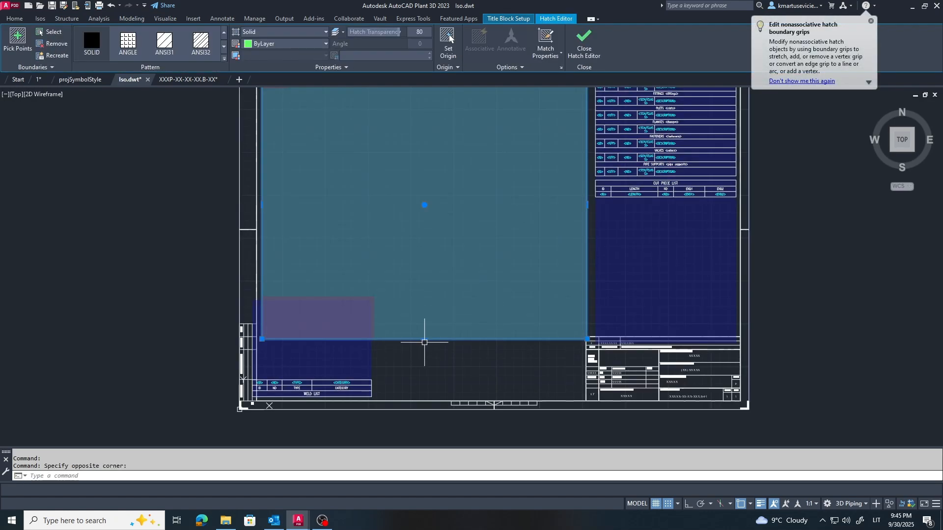
{"action": "left_click", "coordinate": [425, 340]}
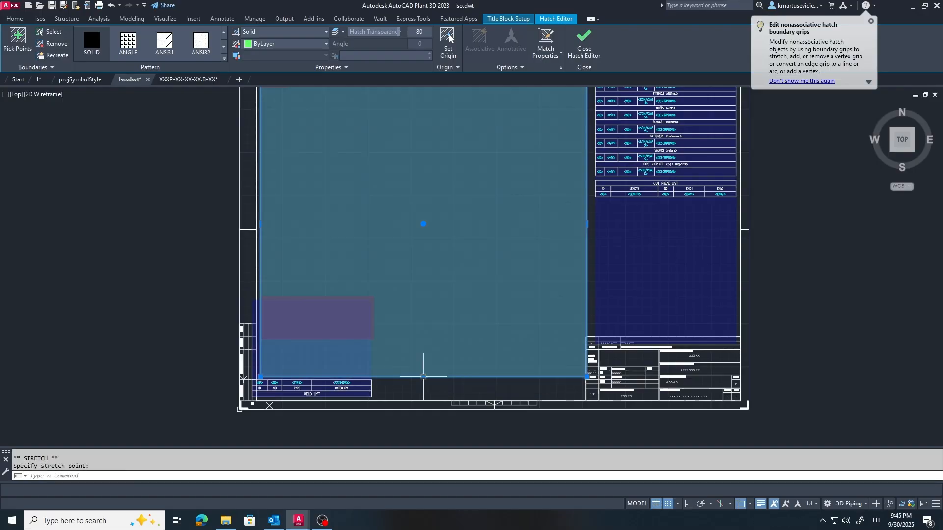
Turn Ortho on and stretch the lower edge of the small pink area down to the weld list table.
{"action": "left_click", "coordinate": [326, 324]}
{"action": "left_click", "coordinate": [324, 326]}
{"action": "left_click", "coordinate": [319, 338]}
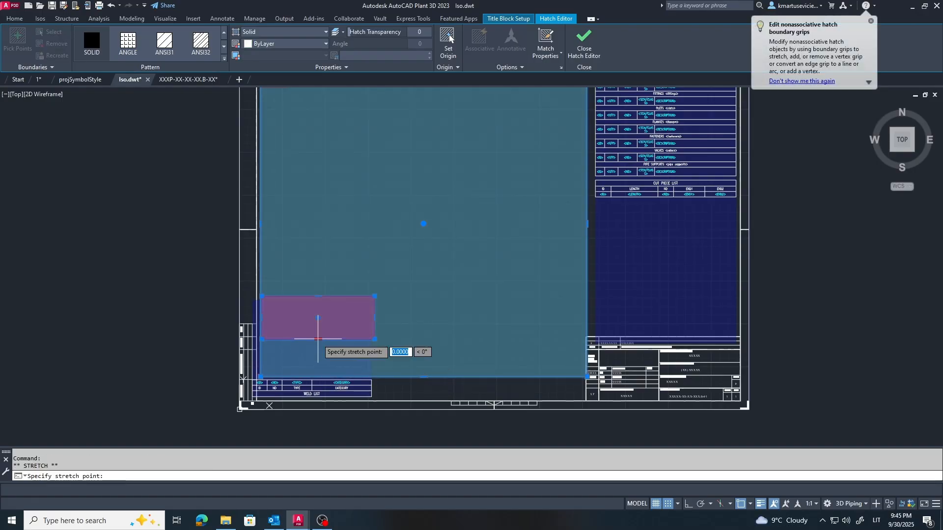
{"action": "key", "text": "F8"}
{"action": "scroll", "coordinate": [345, 367], "scroll_direction": "up", "scroll_amount": 6}
{"action": "left_click", "coordinate": [334, 408]}
{"action": "scroll", "coordinate": [399, 334], "scroll_direction": "down", "scroll_amount": 4}
{"action": "scroll", "coordinate": [479, 363], "scroll_direction": "down", "scroll_amount": 4}
{"action": "key", "text": "Escape"}
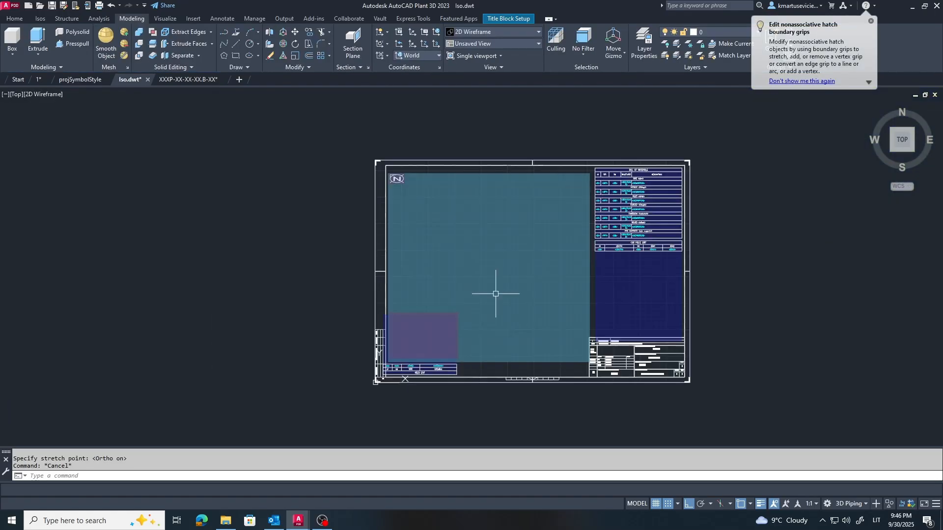
Stretch the drawing area up to the frame's inner border and across to the bill of materials, and finish hatch editing.
{"action": "scroll", "coordinate": [486, 165], "scroll_direction": "up", "scroll_amount": 4}
{"action": "left_click", "coordinate": [487, 185]}
{"action": "scroll", "coordinate": [472, 255], "scroll_direction": "up", "scroll_amount": 2}
{"action": "left_click", "coordinate": [496, 140]}
{"action": "scroll", "coordinate": [302, 318], "scroll_direction": "down", "scroll_amount": 5}
{"action": "scroll", "coordinate": [306, 303], "scroll_direction": "up", "scroll_amount": 8}
{"action": "scroll", "coordinate": [273, 309], "scroll_direction": "down", "scroll_amount": 8}
{"action": "scroll", "coordinate": [500, 302], "scroll_direction": "up", "scroll_amount": 8}
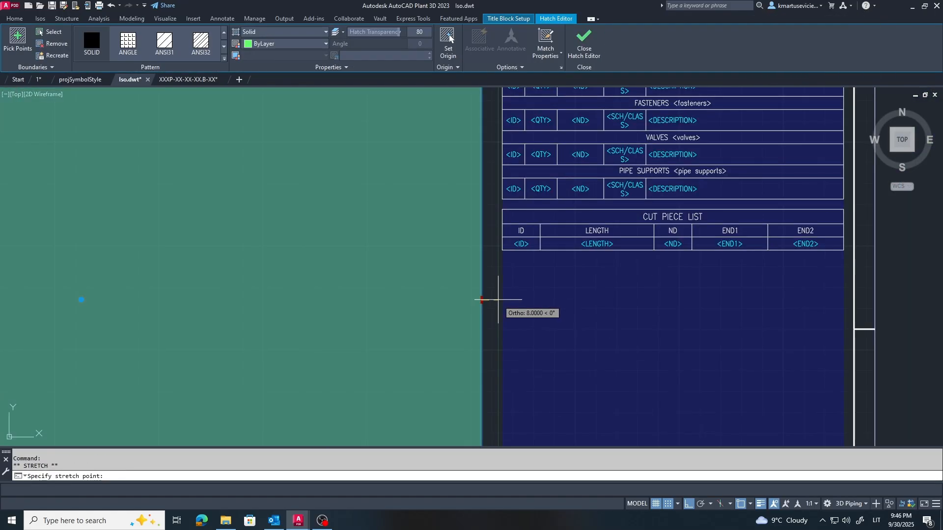
{"action": "scroll", "coordinate": [457, 273], "scroll_direction": "down", "scroll_amount": 2}
{"action": "middle_click_drag", "start_coordinate": [352, 427], "coordinate": [450, 164]}
{"action": "scroll", "coordinate": [396, 263], "scroll_direction": "down", "scroll_amount": 6}
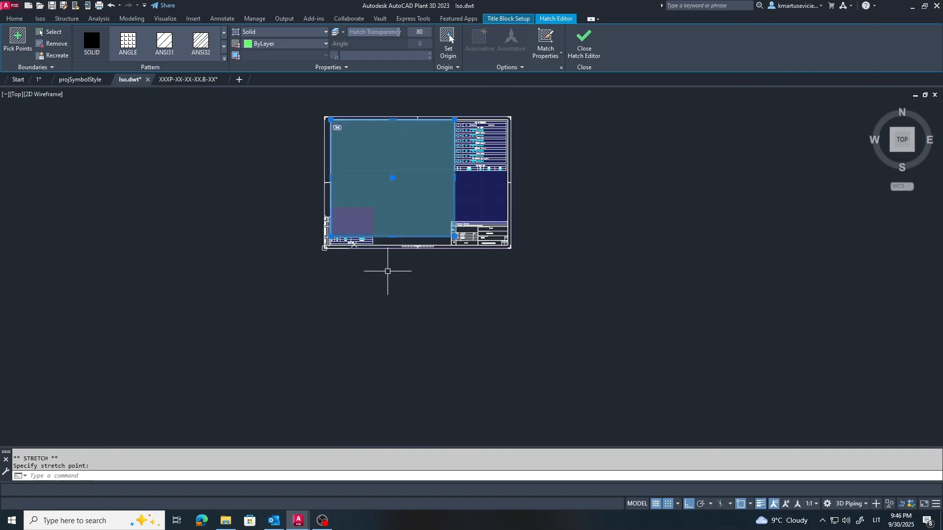
{"action": "left_click", "coordinate": [583, 45]}
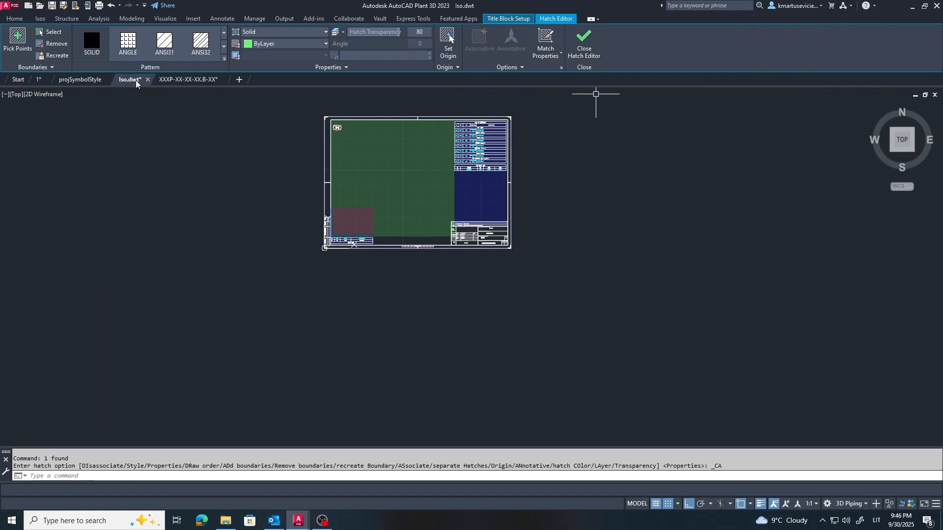
Save the Iso.dwt title block template and apply the Final_A2 title block settings in Project Setup.
{"action": "key", "text": "ctrl+s"}
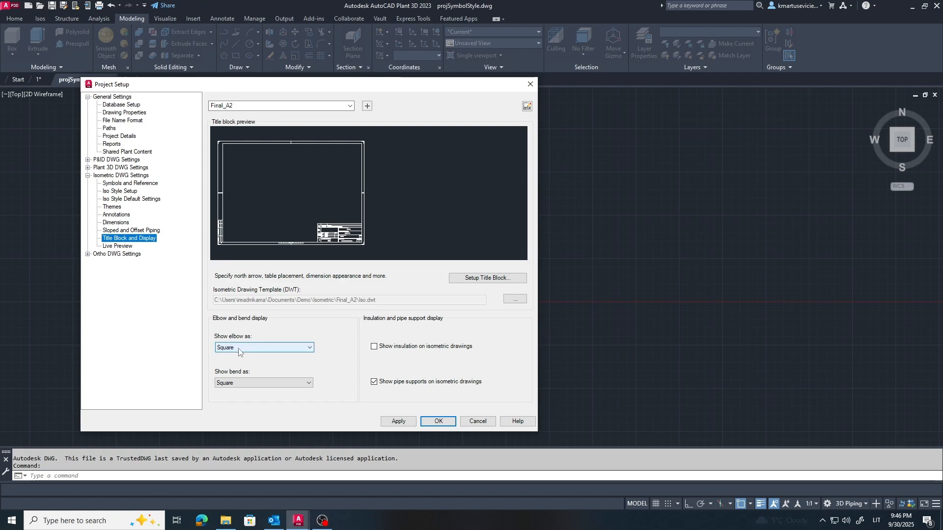
{"action": "left_click", "coordinate": [404, 422]}
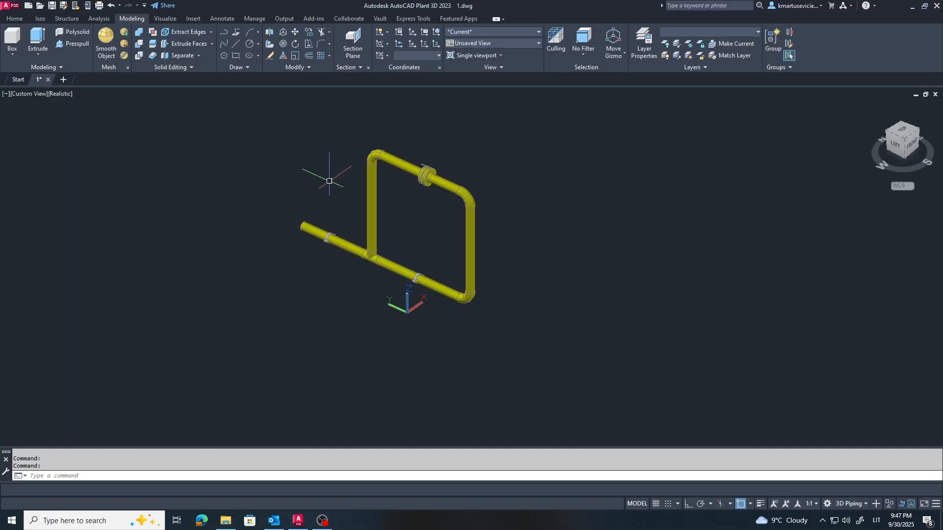
Create a production isometric of line number 1 with the Final_A2 iso style.
{"action": "left_click", "coordinate": [41, 20]}
{"action": "left_click", "coordinate": [38, 44]}
{"action": "left_click", "coordinate": [45, 101]}
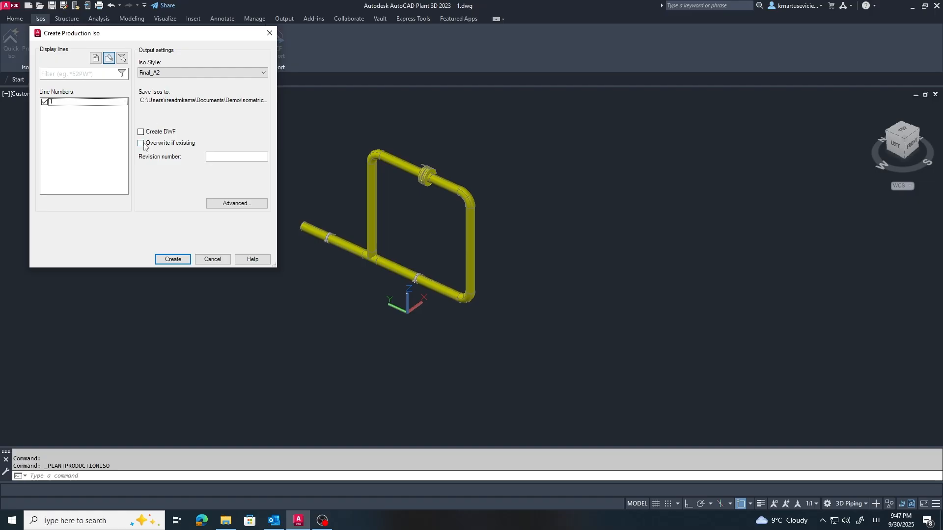
{"action": "left_click", "coordinate": [240, 206]}
{"action": "left_click", "coordinate": [211, 220]}
{"action": "left_click", "coordinate": [164, 261]}
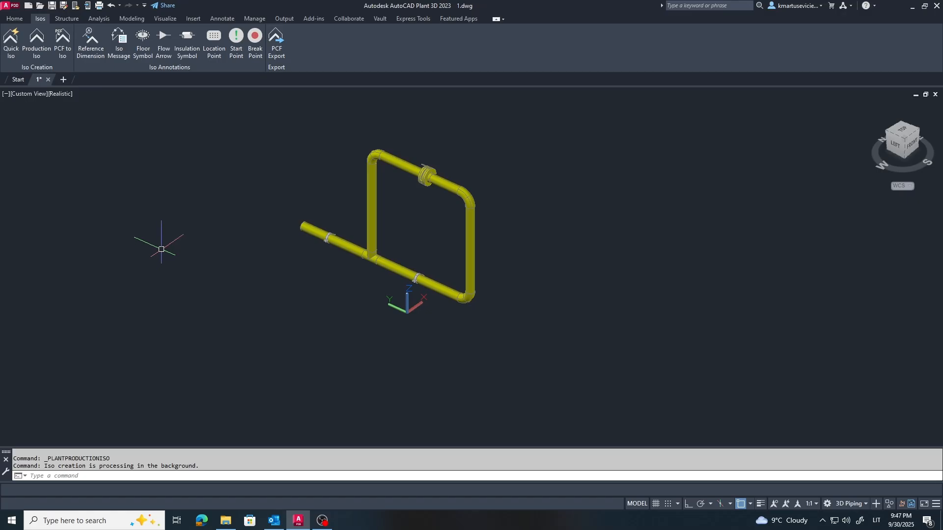
Open the drawing folder from the isometric creation results, open the generated 1.dwg and close the results.
{"action": "left_click", "coordinate": [888, 486]}
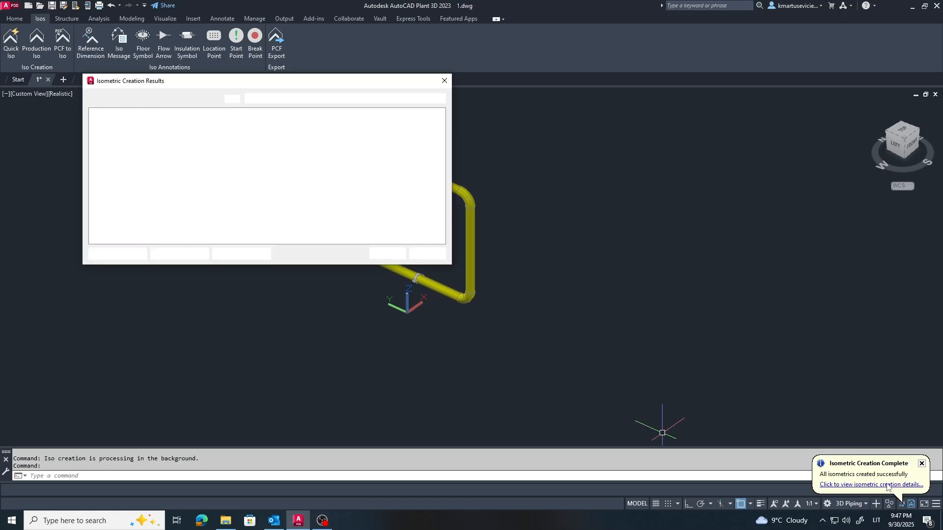
{"action": "left_click", "coordinate": [206, 223]}
{"action": "key", "text": "alt+Tab"}
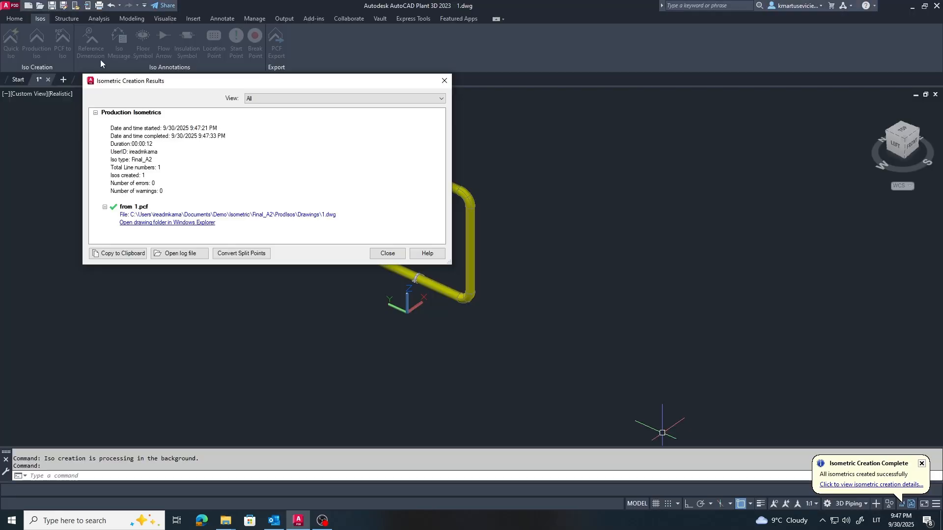
{"action": "left_click", "coordinate": [388, 254]}
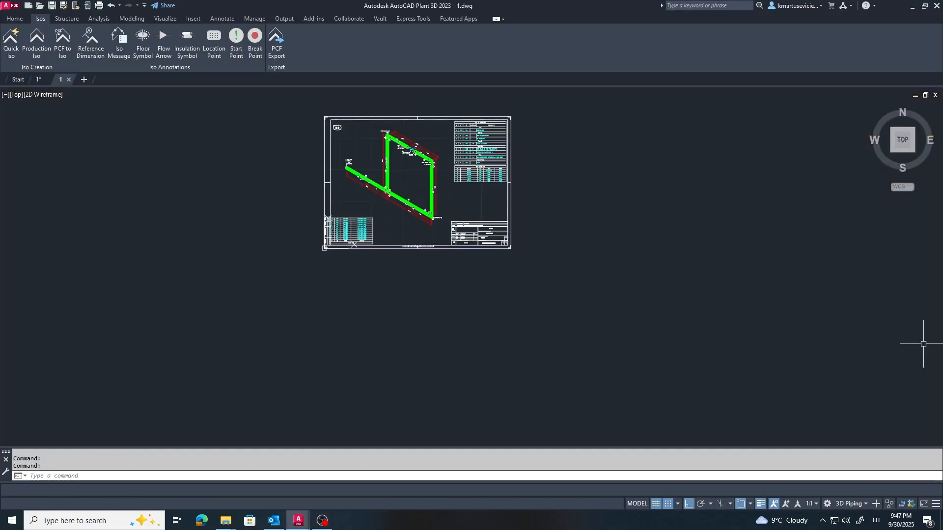
Examine the generated isometric's title block, bill of materials, pipe dimensions and weld list within the A2 frame.
{"action": "scroll", "coordinate": [627, 283], "scroll_direction": "up", "scroll_amount": 10}
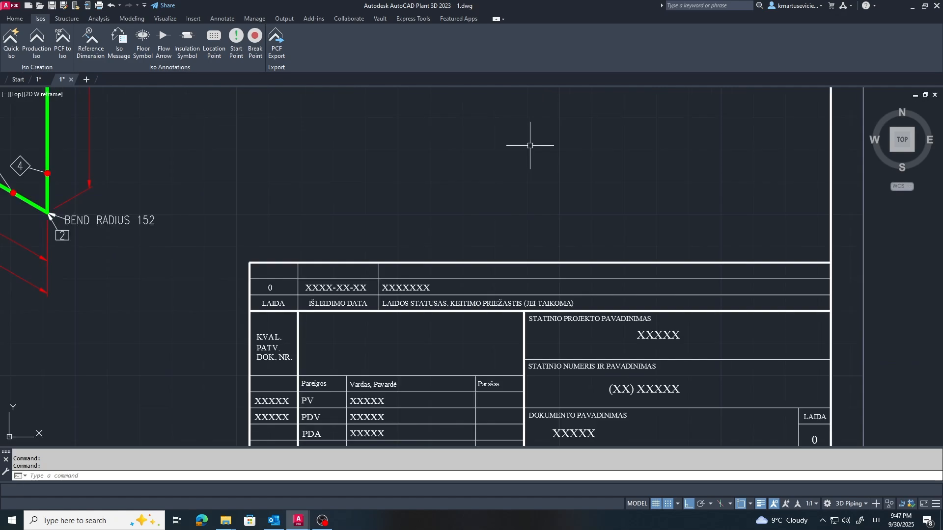
{"action": "scroll", "coordinate": [578, 311], "scroll_direction": "down", "scroll_amount": 8}
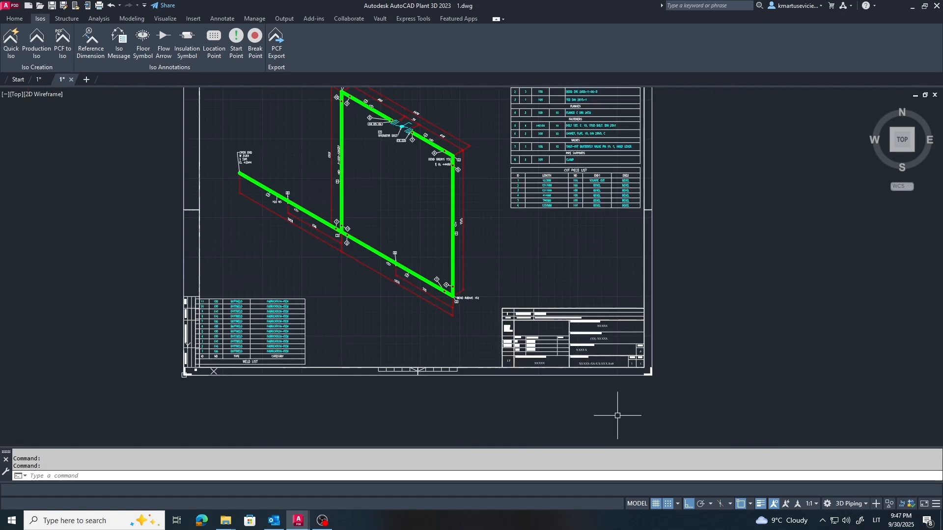
{"action": "scroll", "coordinate": [538, 133], "scroll_direction": "up", "scroll_amount": 2}
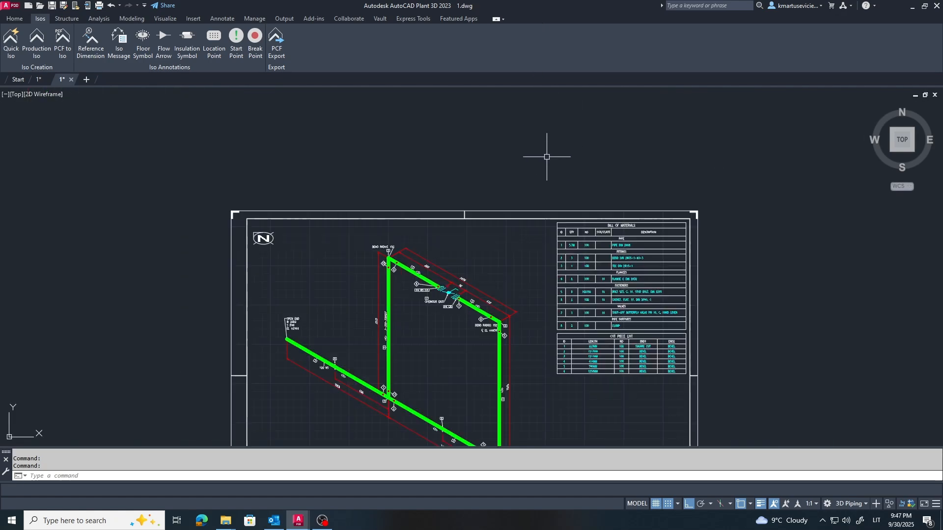
{"action": "scroll", "coordinate": [546, 141], "scroll_direction": "down", "scroll_amount": 2}
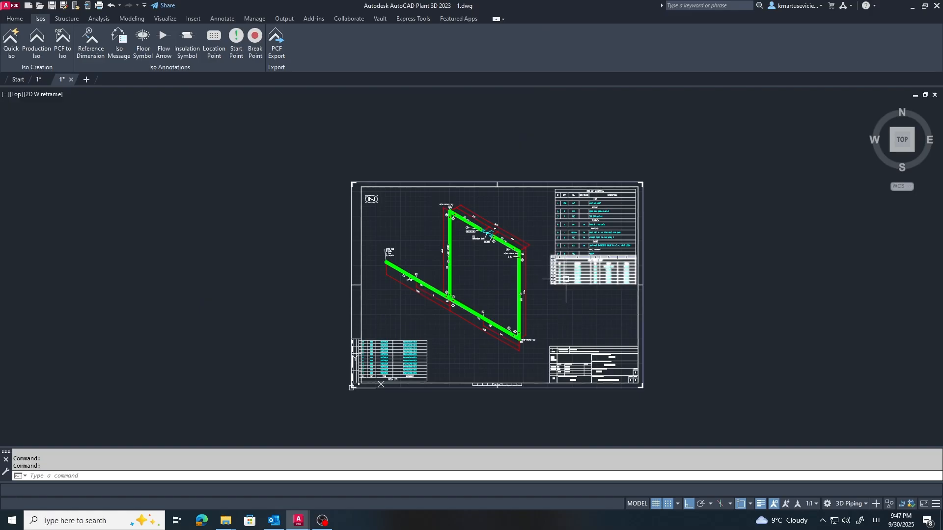
{"action": "scroll", "coordinate": [481, 226], "scroll_direction": "up", "scroll_amount": 6}
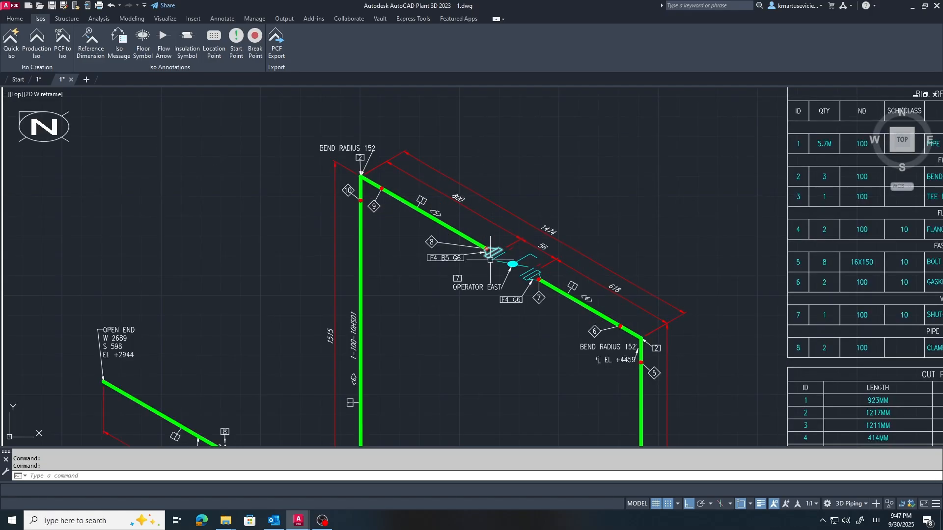
{"action": "scroll", "coordinate": [453, 206], "scroll_direction": "down", "scroll_amount": 5}
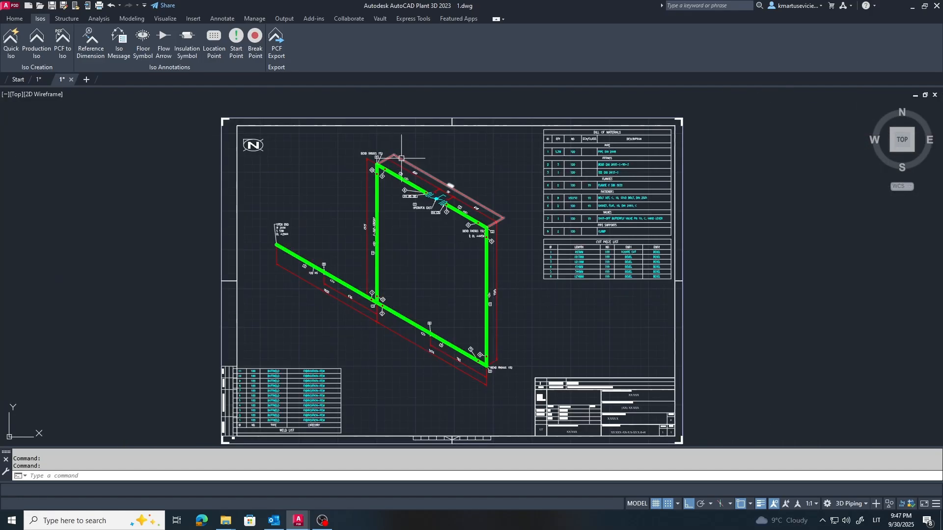
{"action": "scroll", "coordinate": [457, 155], "scroll_direction": "down", "scroll_amount": 2}
{"action": "scroll", "coordinate": [335, 316], "scroll_direction": "up", "scroll_amount": 10}
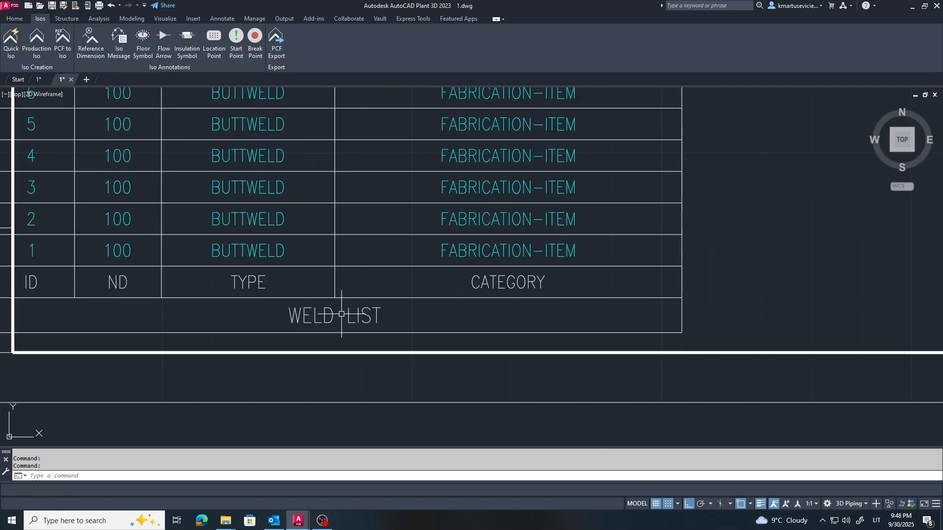
{"action": "scroll", "coordinate": [338, 317], "scroll_direction": "down", "scroll_amount": 2}
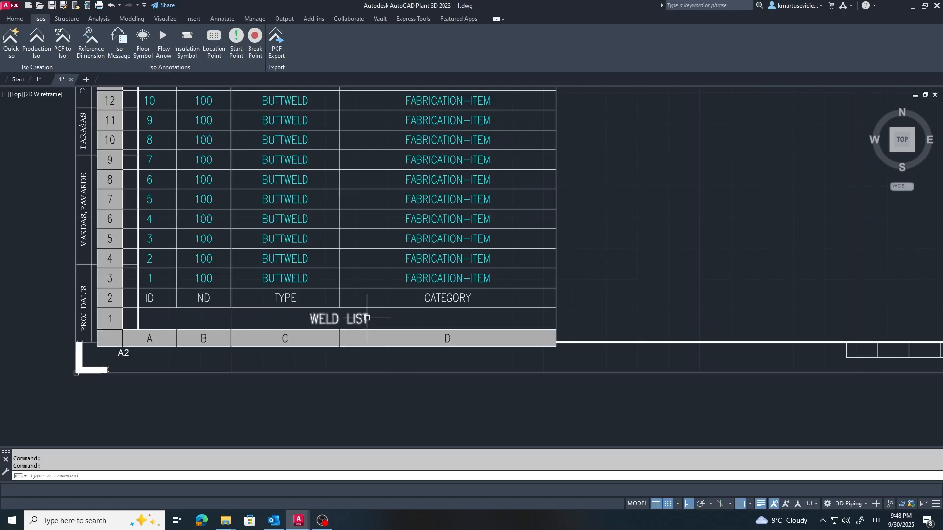
{"action": "scroll", "coordinate": [365, 316], "scroll_direction": "down", "scroll_amount": 2}
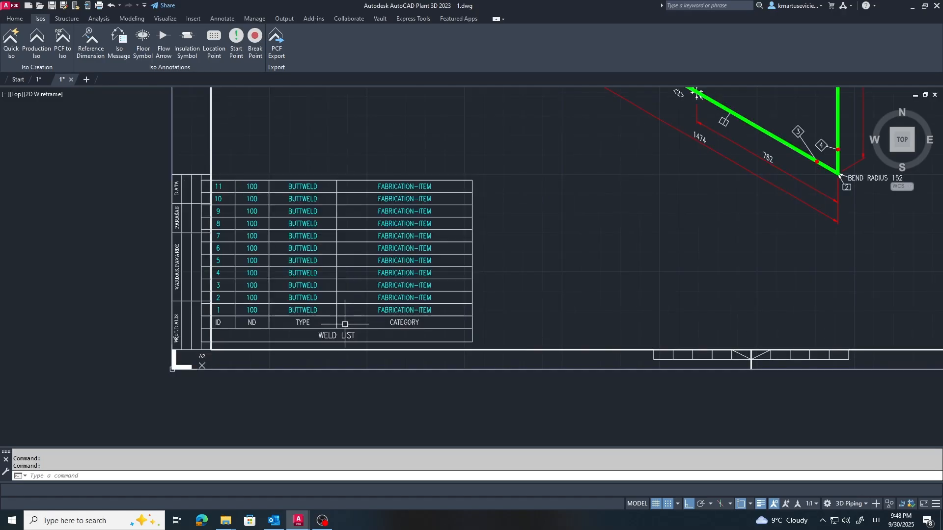